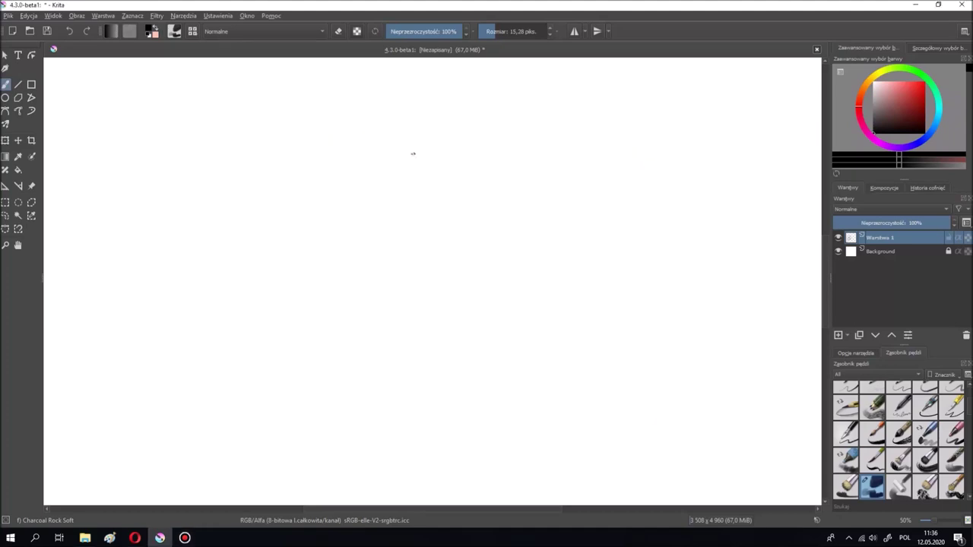
- Sketch soft grey hair strands inside the head outline and along its lower edge
drag(403, 118, 376, 213)
drag(433, 148, 463, 224)
drag(470, 135, 473, 207)
mouse_move(375, 185)
mouse_down()
mouse_move(363, 238)
mouse_move(327, 273)
mouse_up()
drag(361, 242, 366, 287)
drag(472, 221, 455, 286)
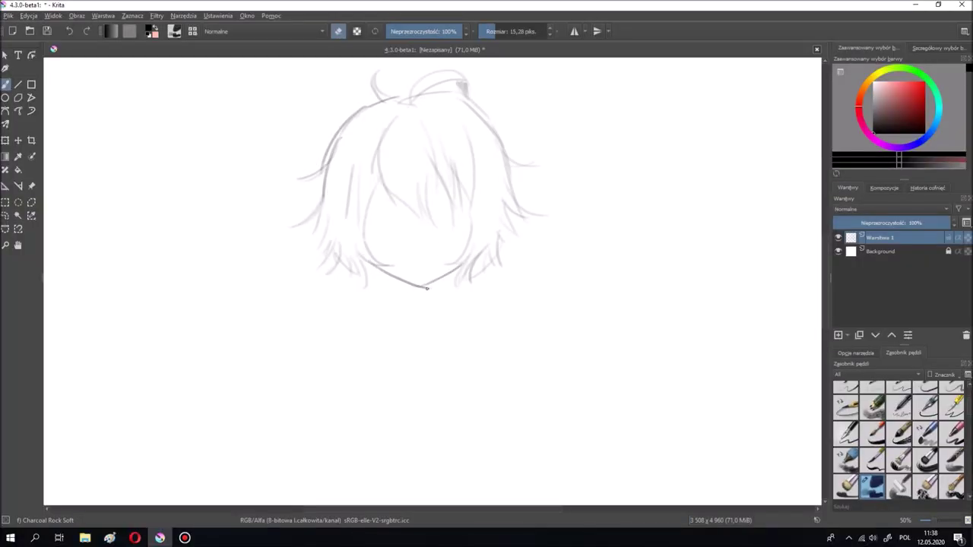
key(e)
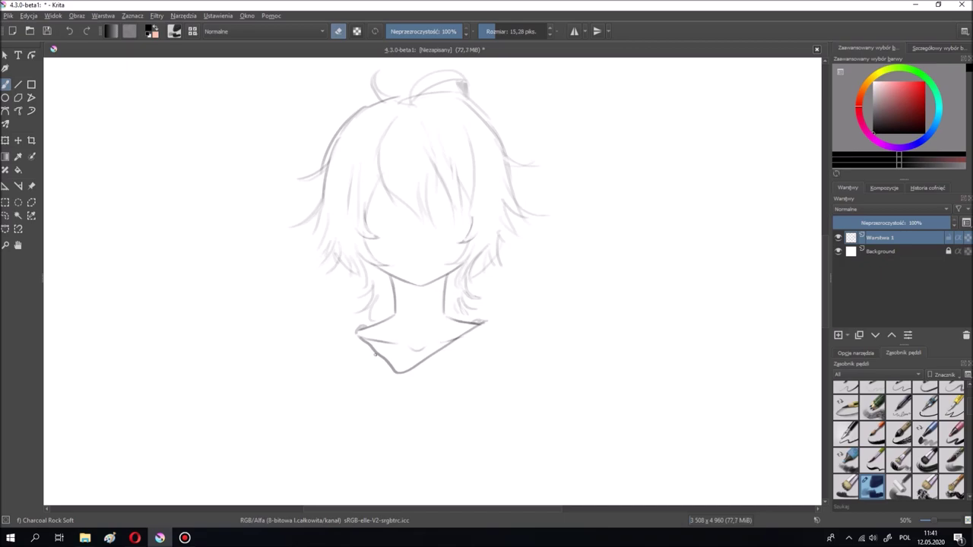
- Draw the right shoulder and inner collar lines, then lighten the left shoulder line with the eraser
drag(491, 323, 537, 383)
drag(328, 338, 346, 380)
key(e)
drag(315, 344, 297, 383)
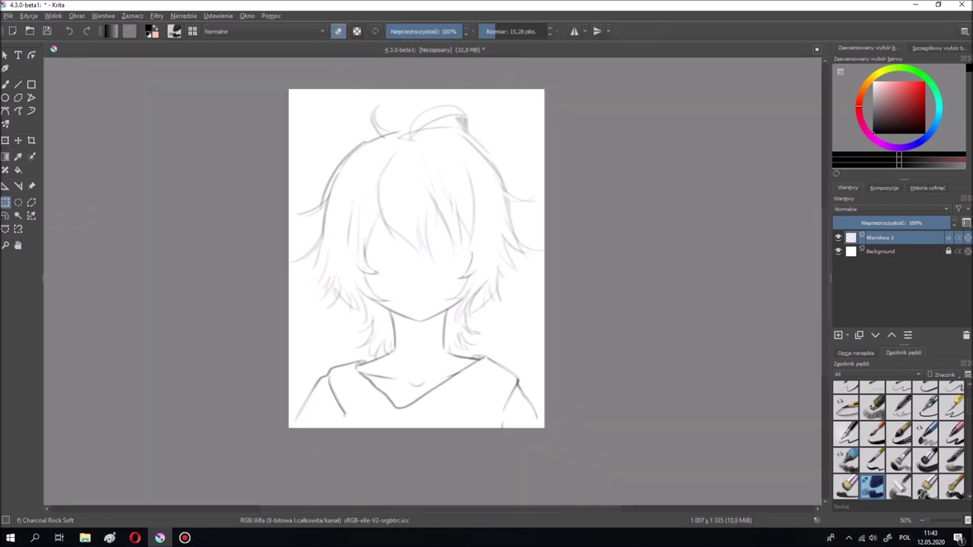
- Erase the first attempt at the eye in eraser mode and return to drawing
key(e)
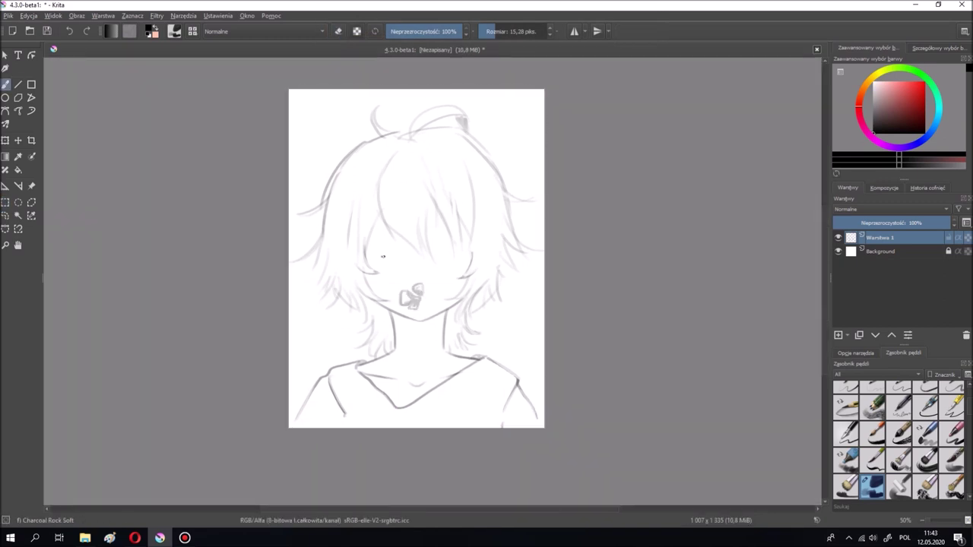
key(e)
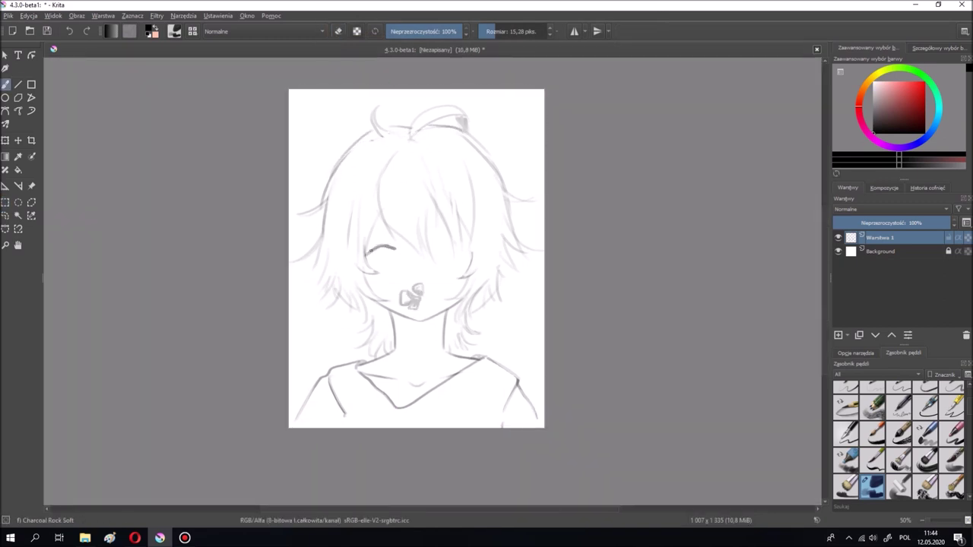
drag(392, 260, 371, 242)
key(e)
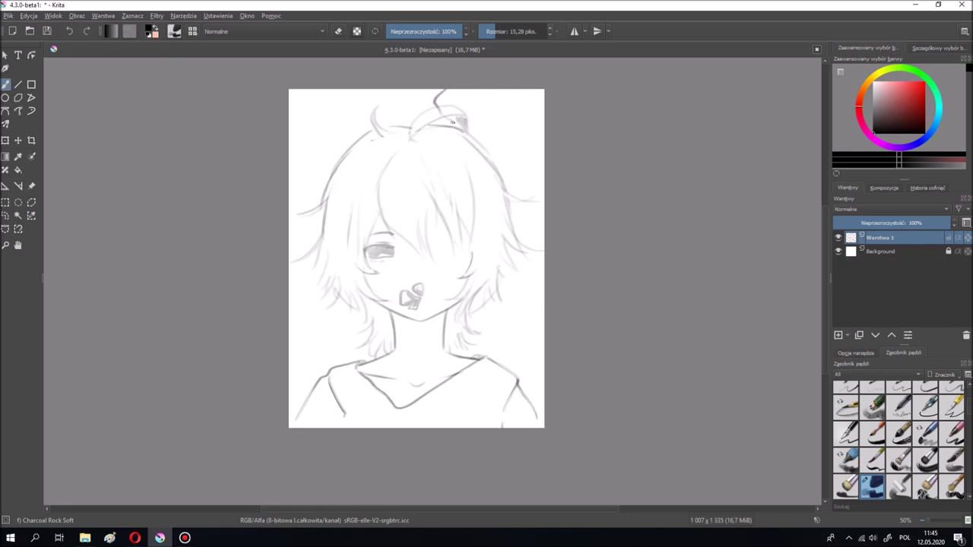
- Scatter curly petal outlines over the hair, face, collar and shoulders
drag(451, 121, 507, 209)
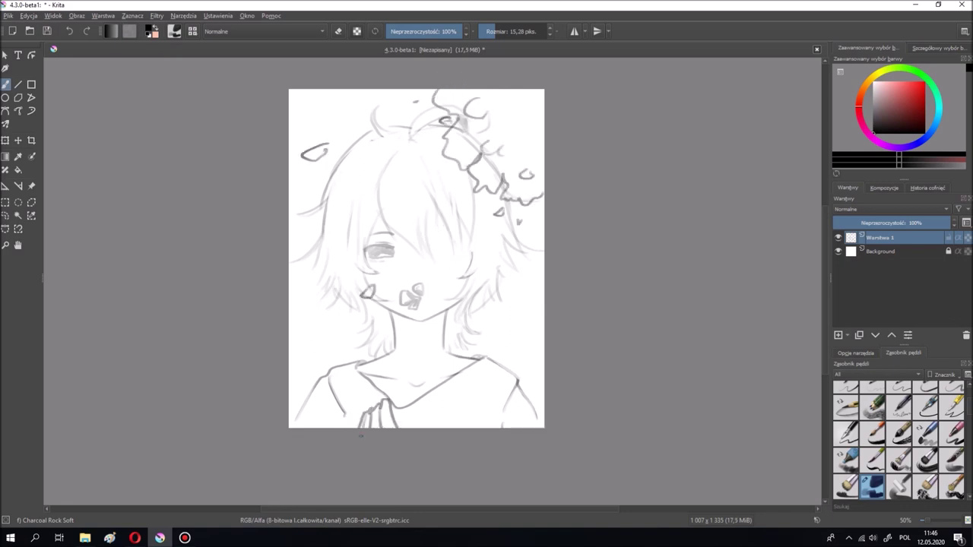
drag(518, 372, 414, 362)
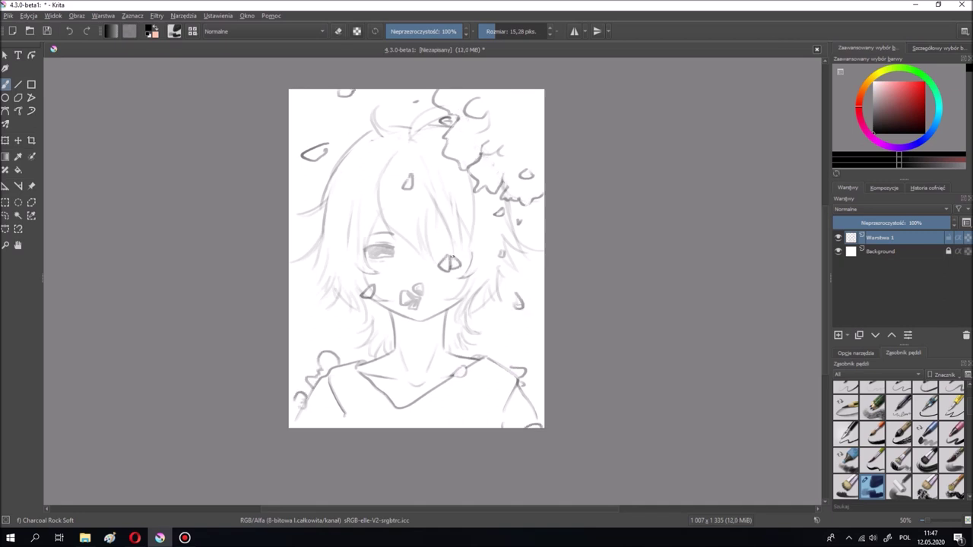
drag(449, 266, 404, 169)
drag(521, 111, 532, 152)
drag(463, 140, 537, 126)
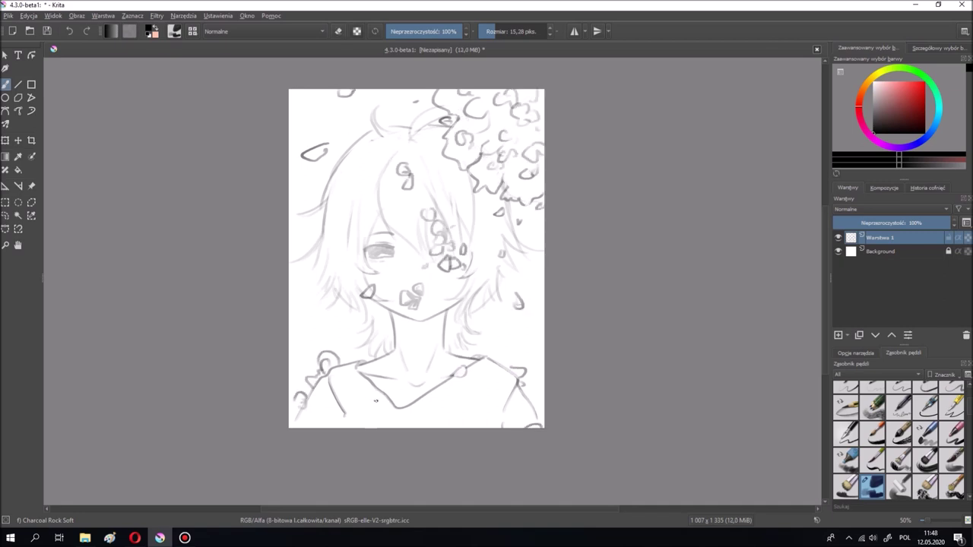
drag(379, 411, 369, 424)
- With the WaterC Flat brush, wash light blue over the petal clusters, face petals and shirt corners
mouse_move(456, 99)
mouse_down()
mouse_move(498, 128)
mouse_move(532, 182)
mouse_up()
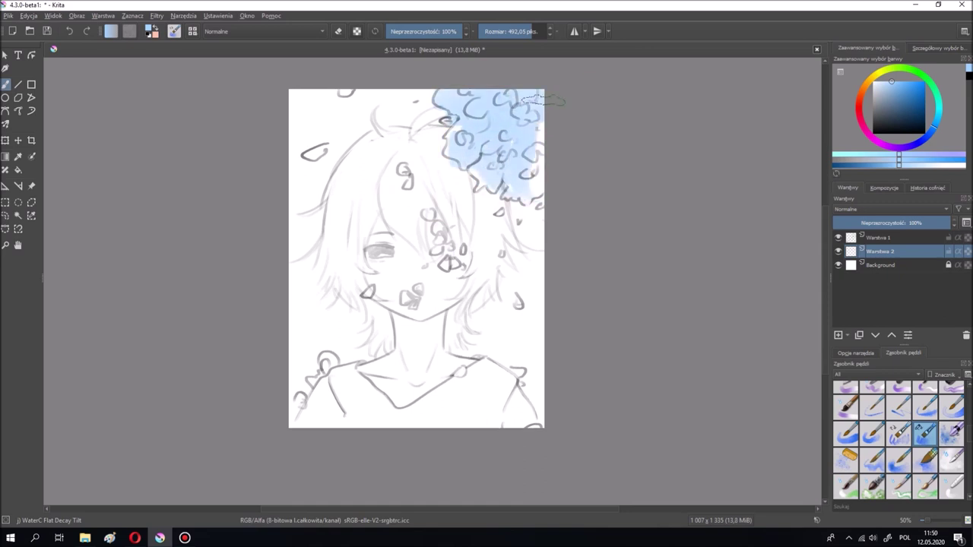
key(ctrl+z)
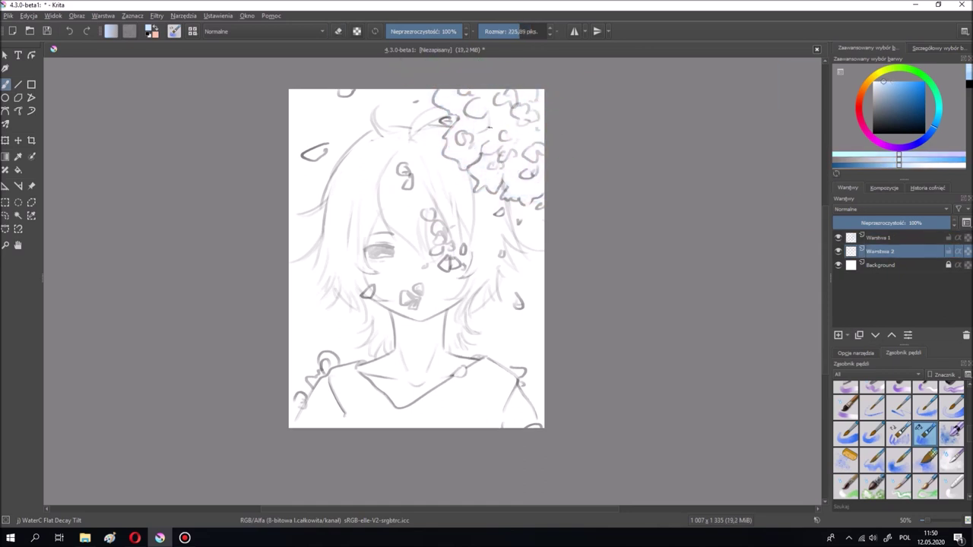
click(899, 433)
drag(300, 411, 524, 380)
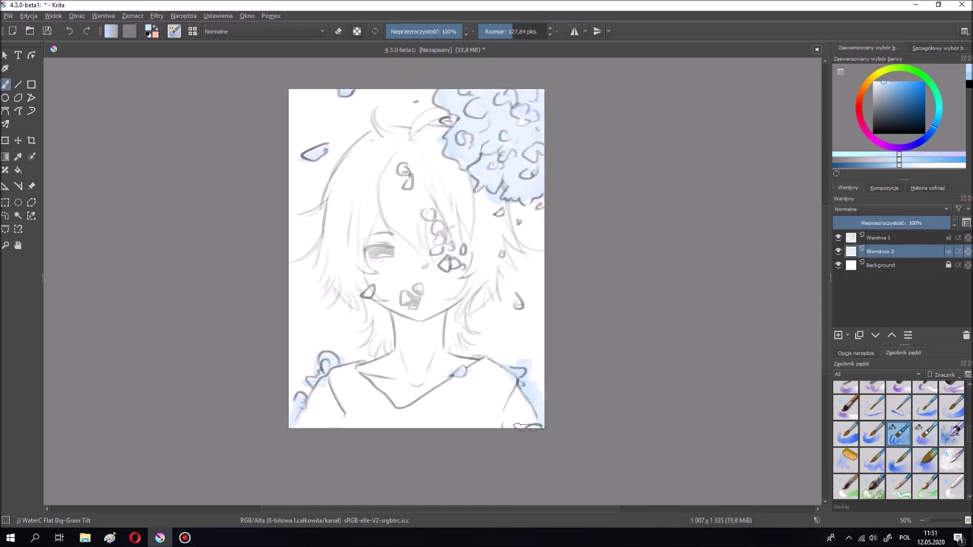
drag(364, 418, 471, 414)
drag(426, 228, 448, 262)
drag(410, 293, 403, 175)
drag(369, 292, 524, 133)
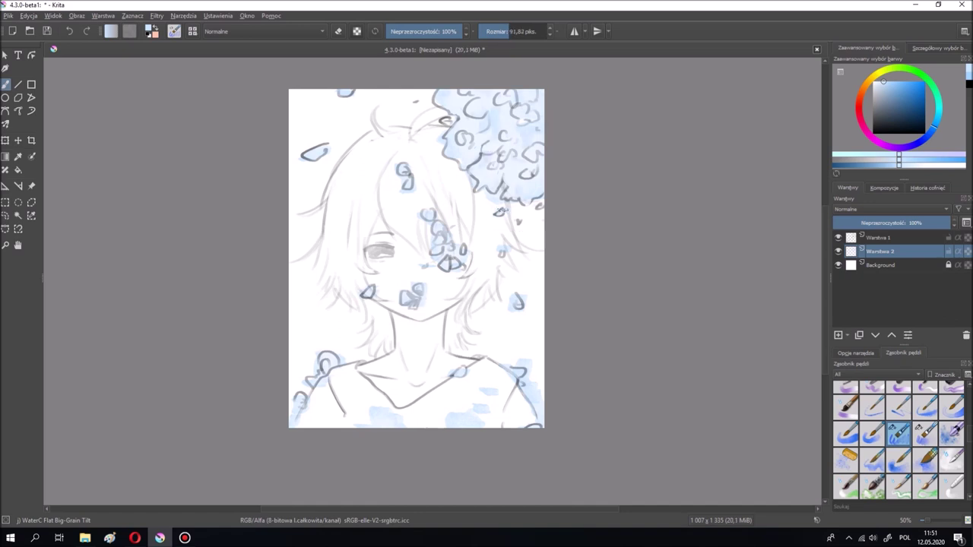
- Add a skin layer and paint a peach wash over the face
click(838, 335)
click(859, 95)
drag(380, 228, 483, 248)
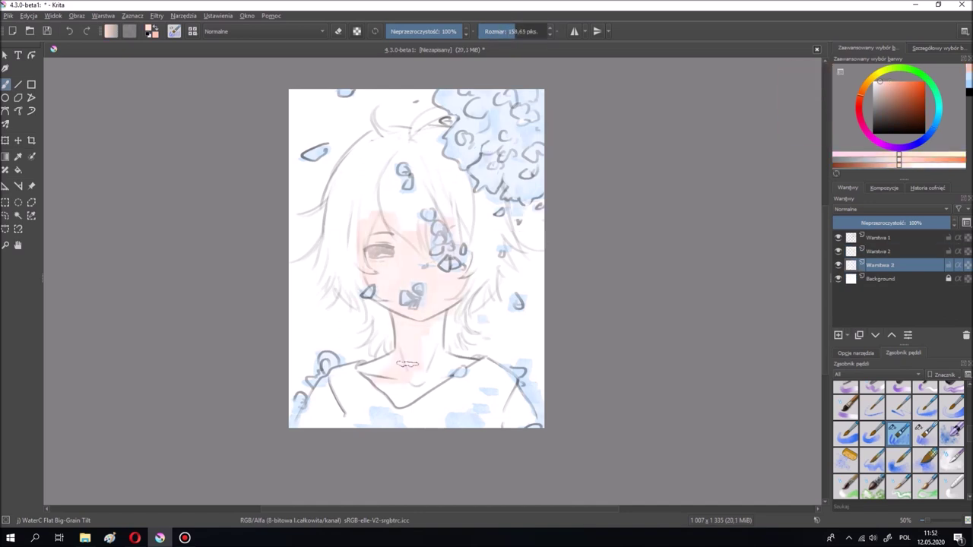
- Shrink the brush and toggle the white background layer's visibility off and back on
key(bracketleft)
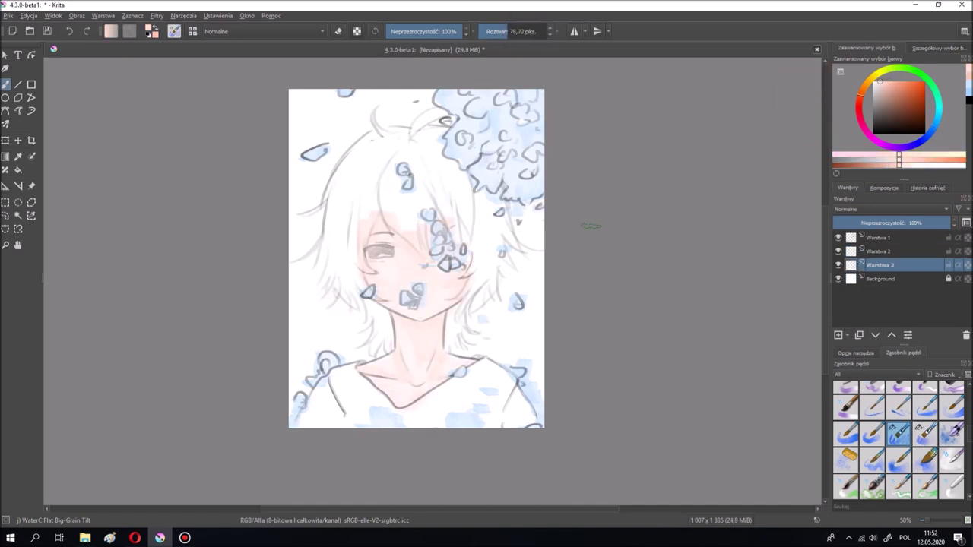
click(878, 251)
click(839, 278)
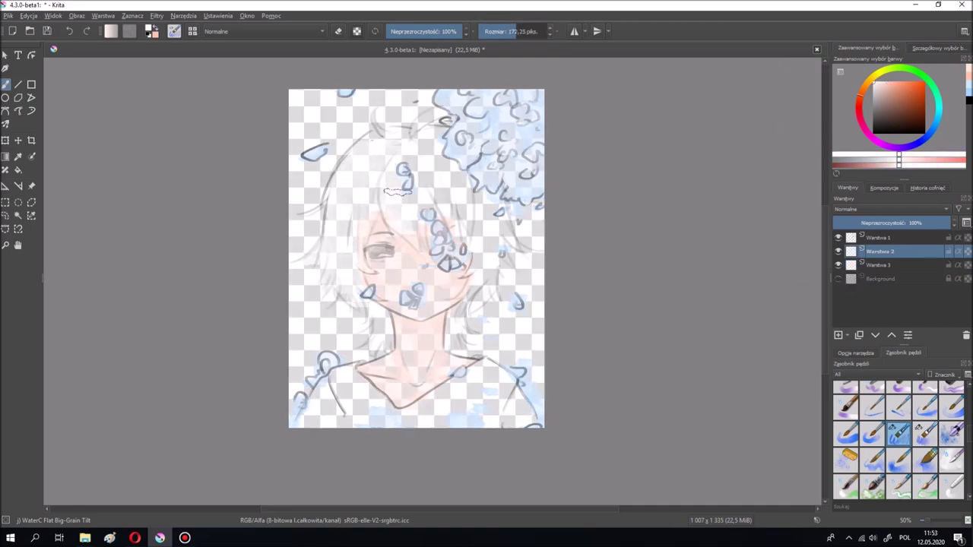
click(838, 278)
click(839, 278)
click(889, 96)
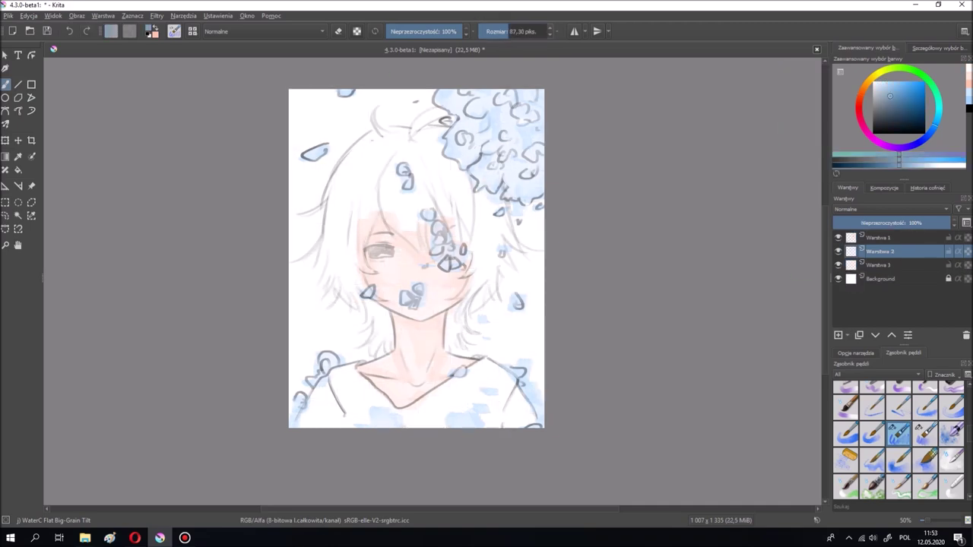
- Sample light peach skin and saturated pink blush colours while resizing the brush
key(bracketright)
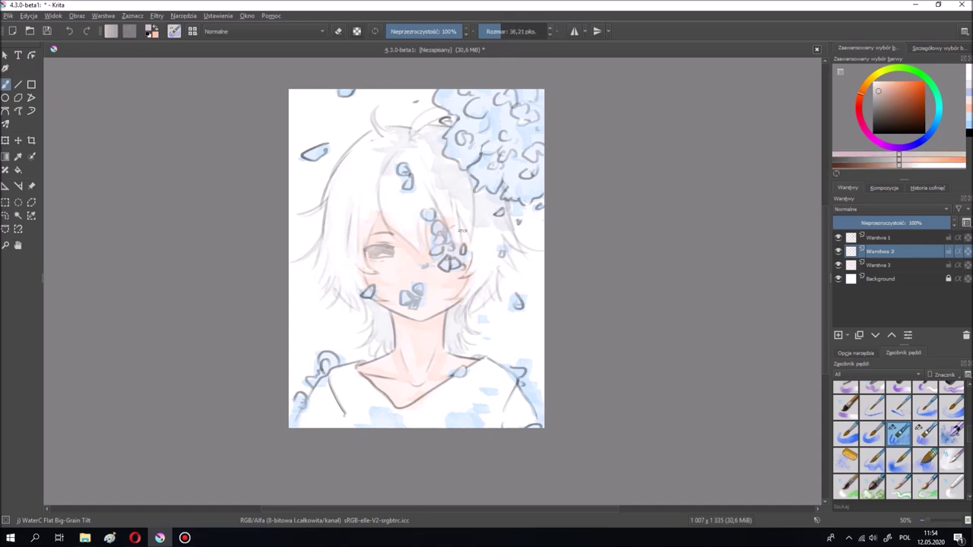
ctrl+click(513, 257)
ctrl+click(443, 325)
key(bracketright)
key(bracketright)
key(bracketright)
key(bracketleft)
key(bracketleft)
key(bracketleft)
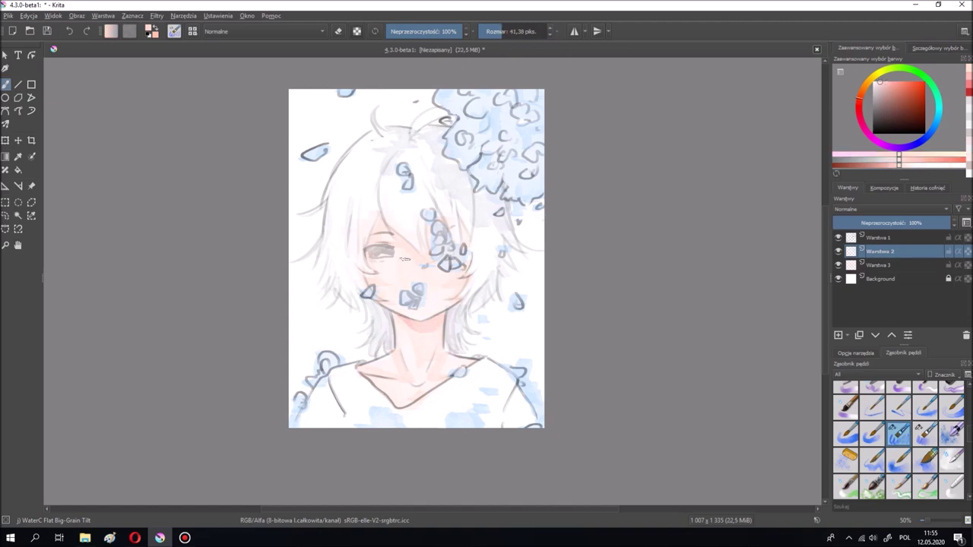
ctrl+click(419, 275)
key(bracketleft)
key(bracketleft)
key(bracketleft)
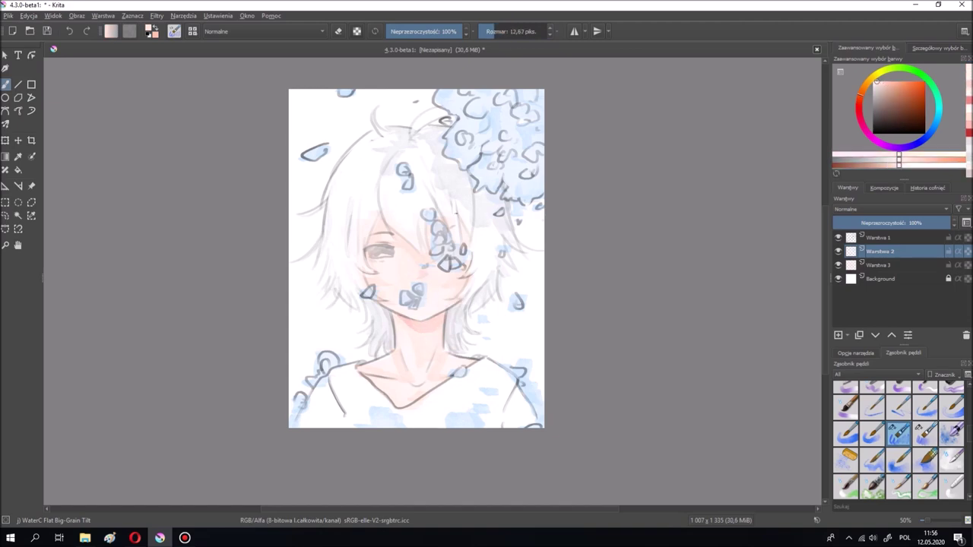
key(bracketright)
key(bracketright)
key(bracketright)
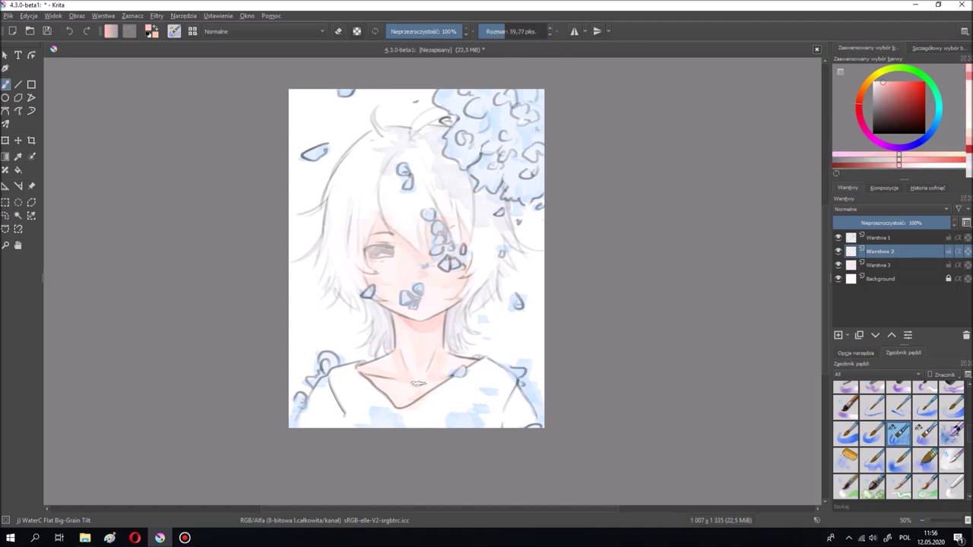
key(bracketright)
key(bracketright)
- Whiten the shirt below the neck, then select the top sketch layer and sample orange-red and light blue
drag(334, 395, 400, 427)
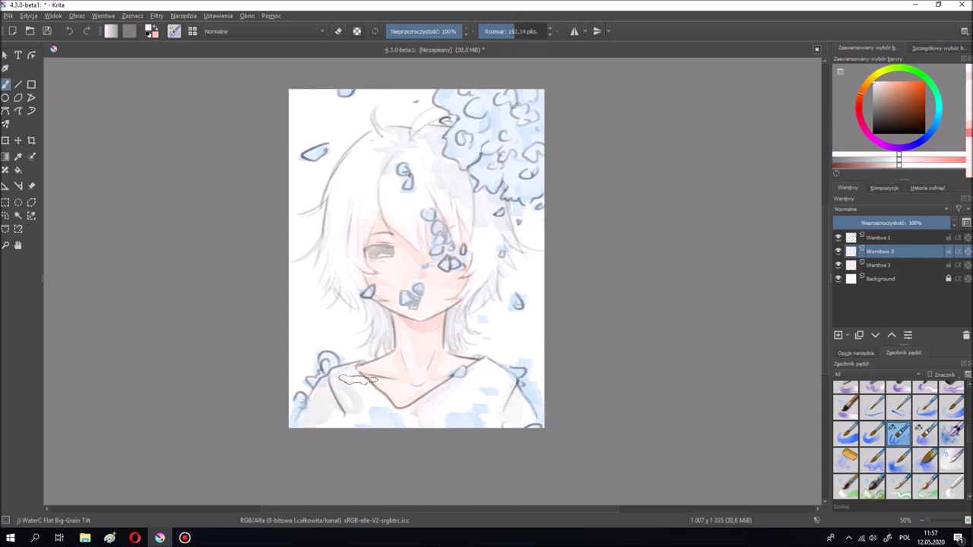
ctrl+click(400, 422)
key(bracketleft)
key(bracketleft)
key(bracketleft)
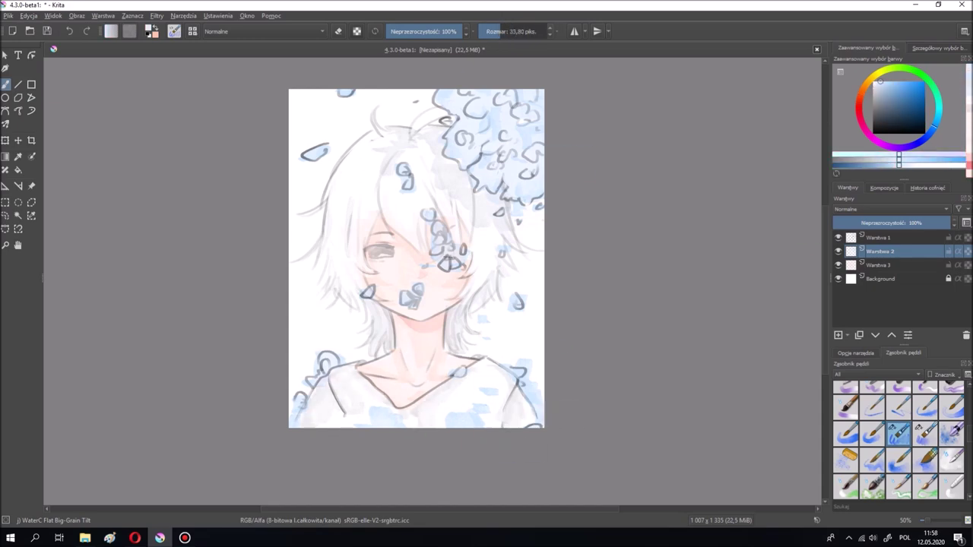
key(Page_Up)
key(bracketright)
key(bracketright)
key(bracketright)
click(859, 97)
click(916, 99)
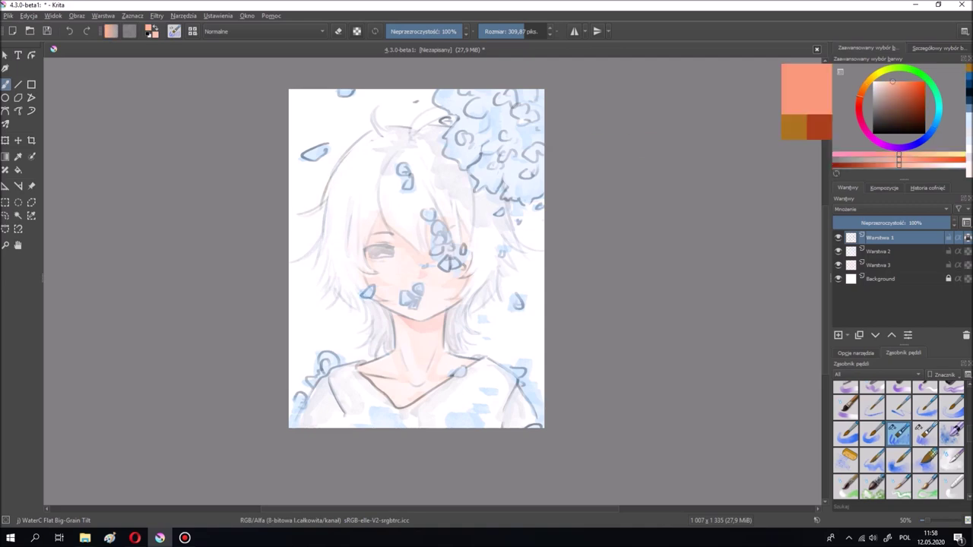
key(bracketleft)
key(bracketleft)
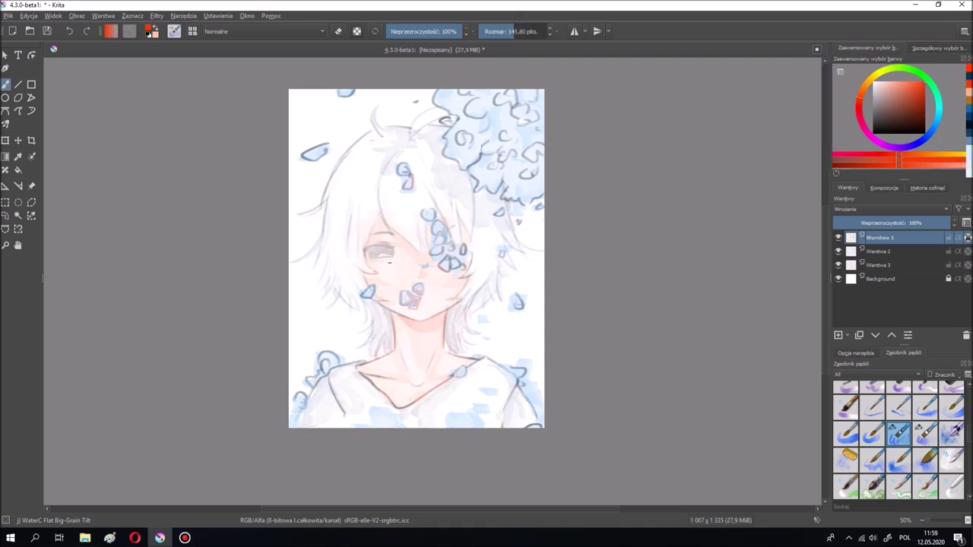
ctrl+click(332, 388)
- Merge the blue wash layer down and test a lavender-blue stroke on the left eye, undoing it
key(bracketright)
key(bracketright)
key(bracketright)
right_click(882, 251)
click(836, 320)
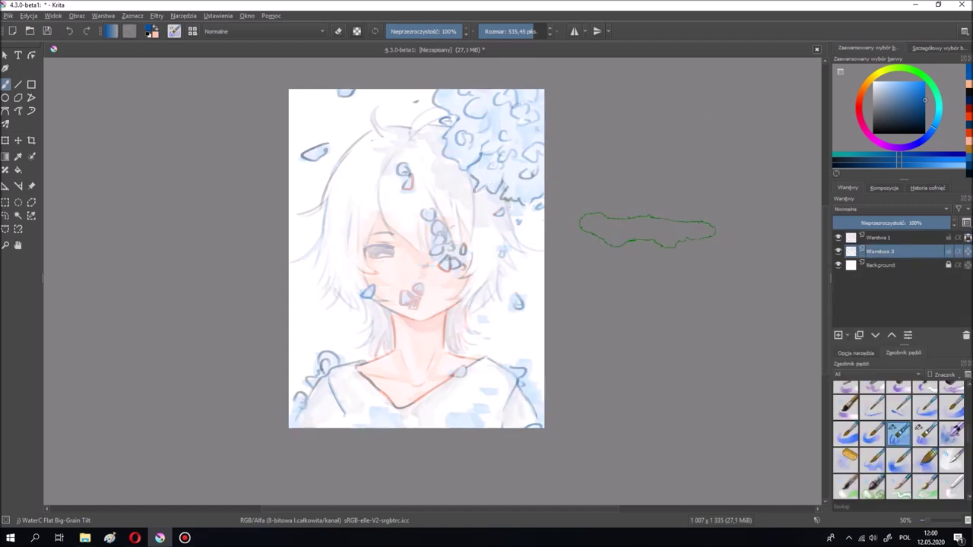
key(bracketleft)
key(bracketleft)
key(bracketleft)
drag(368, 251, 391, 251)
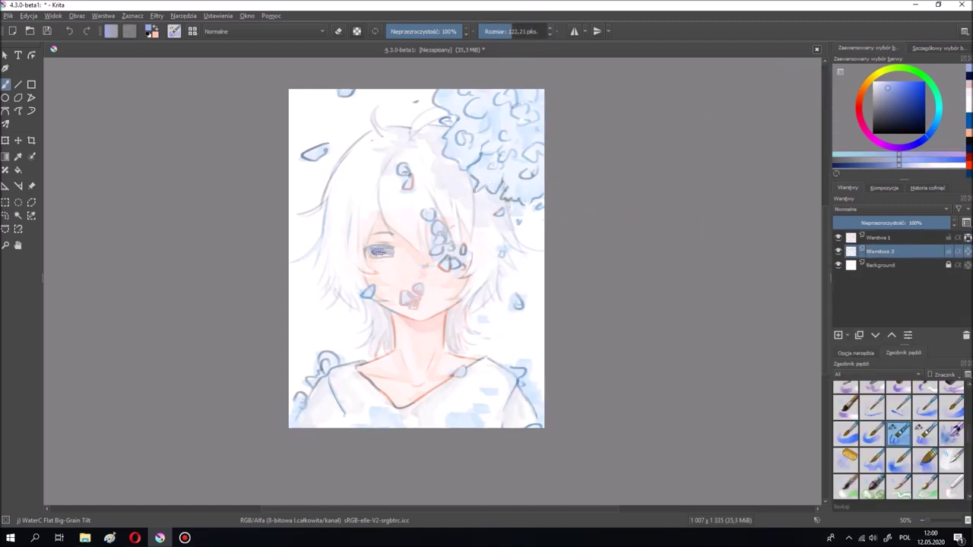
key(ctrl+z)
- Test a dark grey stroke on the left eye with a smaller brush, then undo it
ctrl+click(414, 274)
key(bracketleft)
key(bracketleft)
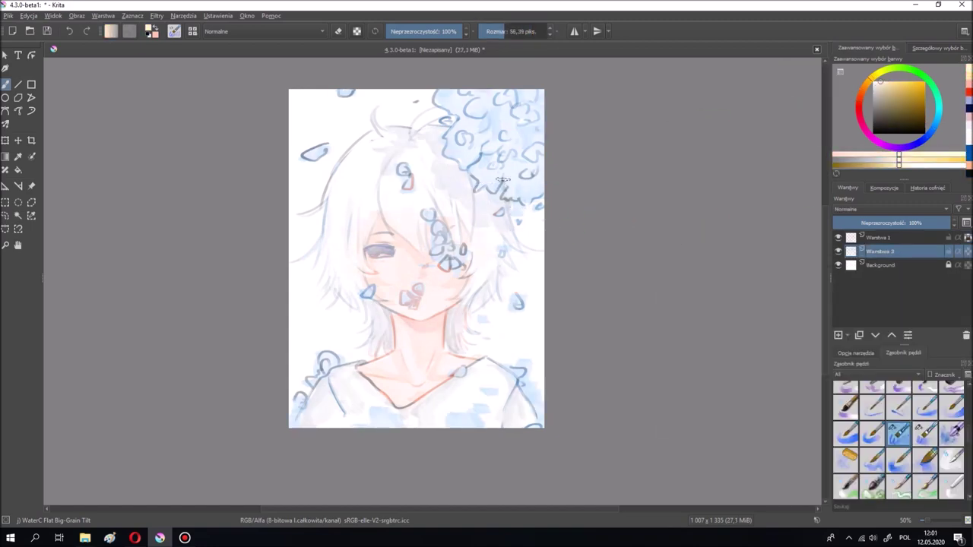
key(d)
drag(368, 250, 392, 251)
key(ctrl+z)
- Pick blue tones on the multiply sketch layer and open Filtry > Kolor > Równowaga barw
key(Page_Up)
ctrl+click(490, 303)
key(bracketright)
key(bracketright)
key(bracketright)
key(bracketleft)
key(bracketleft)
key(bracketleft)
ctrl+click(484, 211)
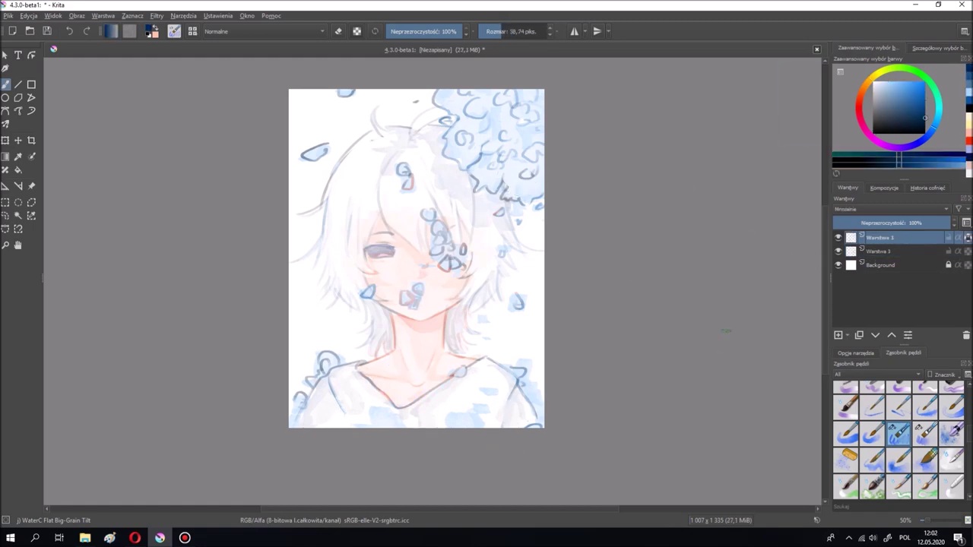
key(bracketright)
key(bracketright)
ctrl+click(395, 221)
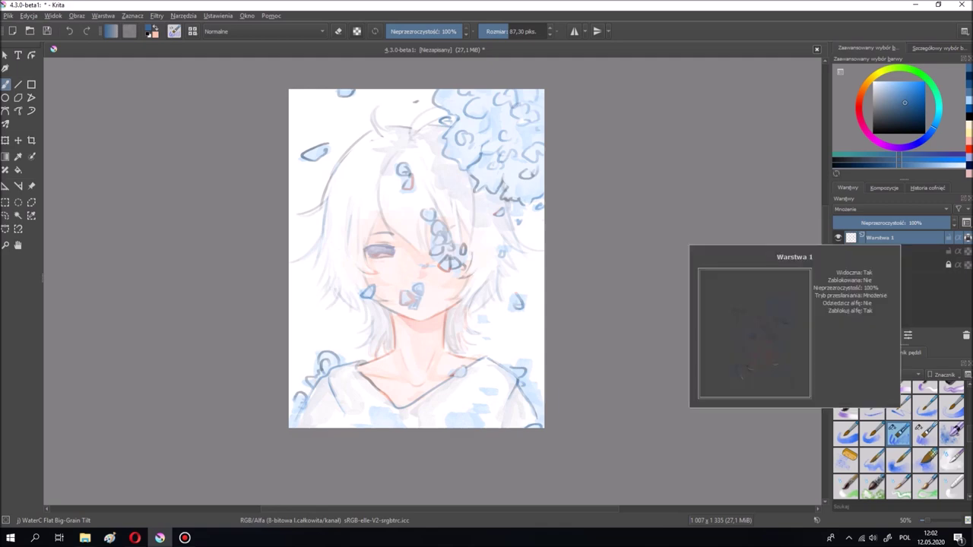
click(157, 15)
mouse_move(882, 237)
click(357, 53)
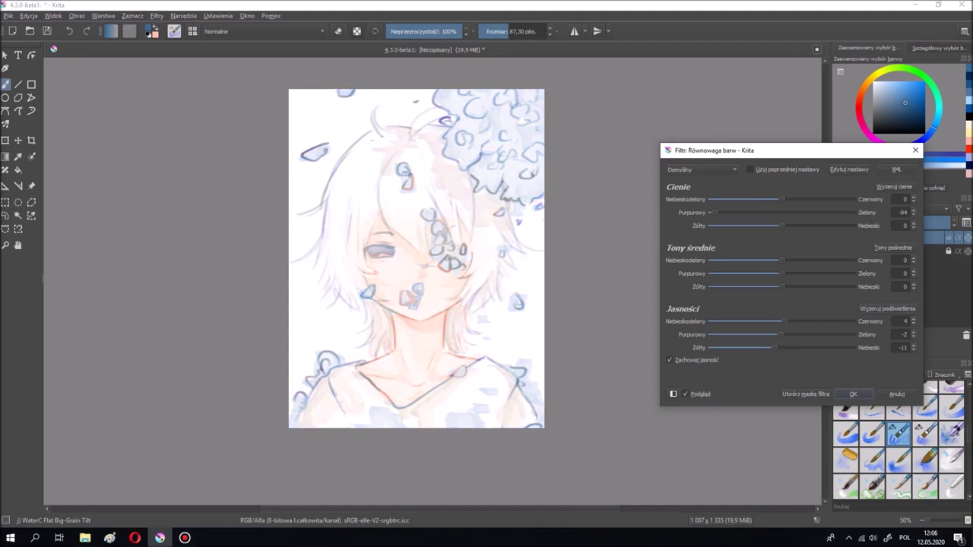
- Apply Color Balance with shadows magenta -94 and highlights 4/-2/-11, then set a Dry Bristles eraser
key(Return)
key(slash)
key(e)
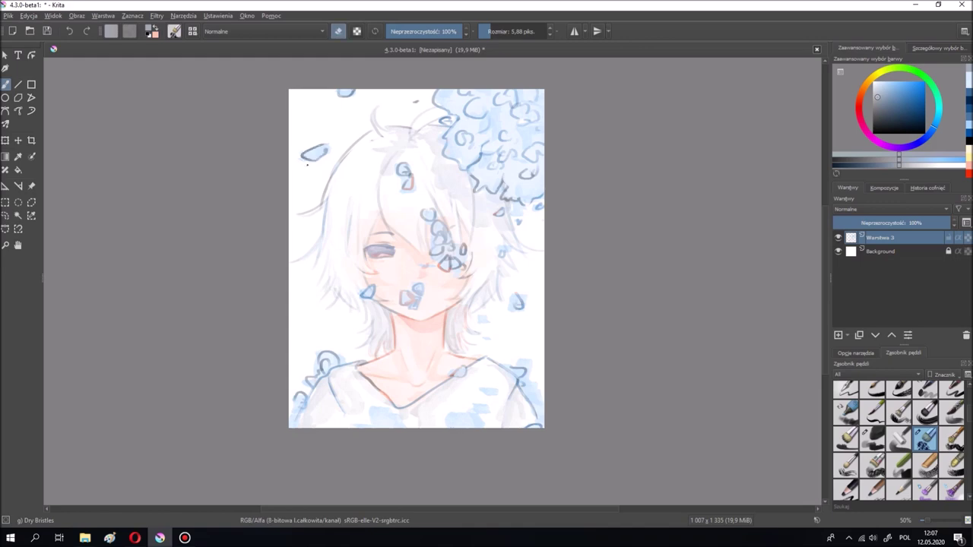
- Try the wet watercolour brushes with an undone peach test dab, then return to Dry Bristles
key(slash)
key(slash)
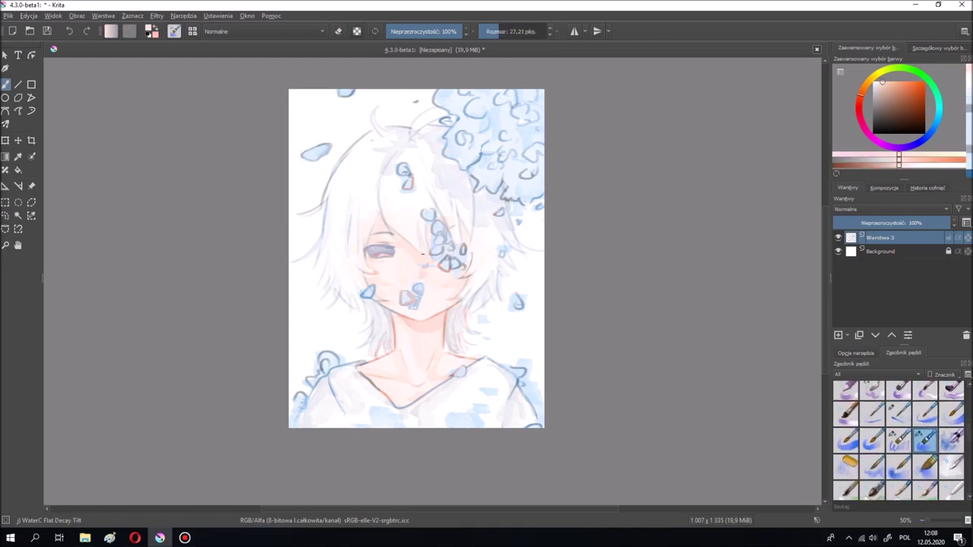
key(slash)
click(487, 326)
key(ctrl+z)
ctrl+click(517, 301)
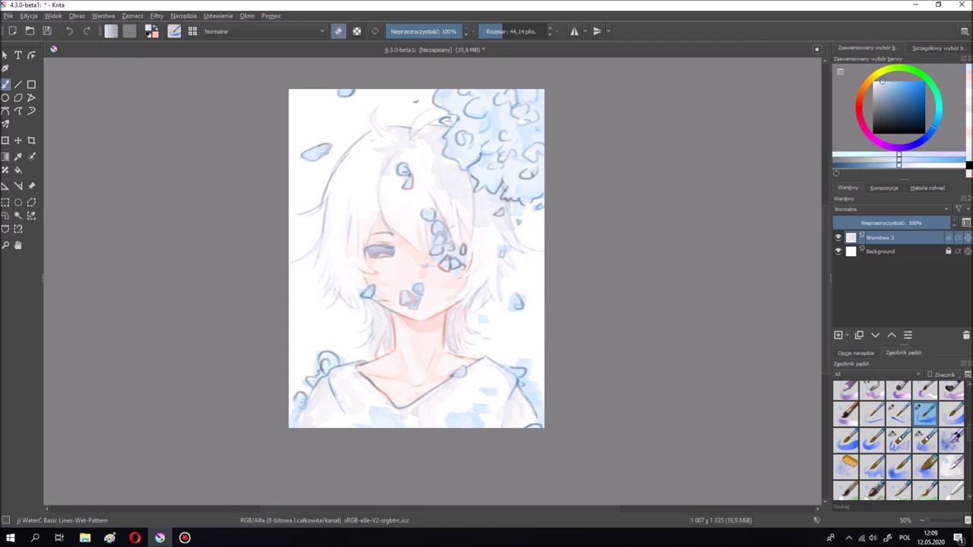
key(slash)
- Blend peach along the right side of the face and soften the hair with near-white strokes
mouse_move(441, 114)
mouse_down()
mouse_move(422, 270)
mouse_move(387, 217)
mouse_up()
ctrl+click(410, 258)
ctrl+click(380, 238)
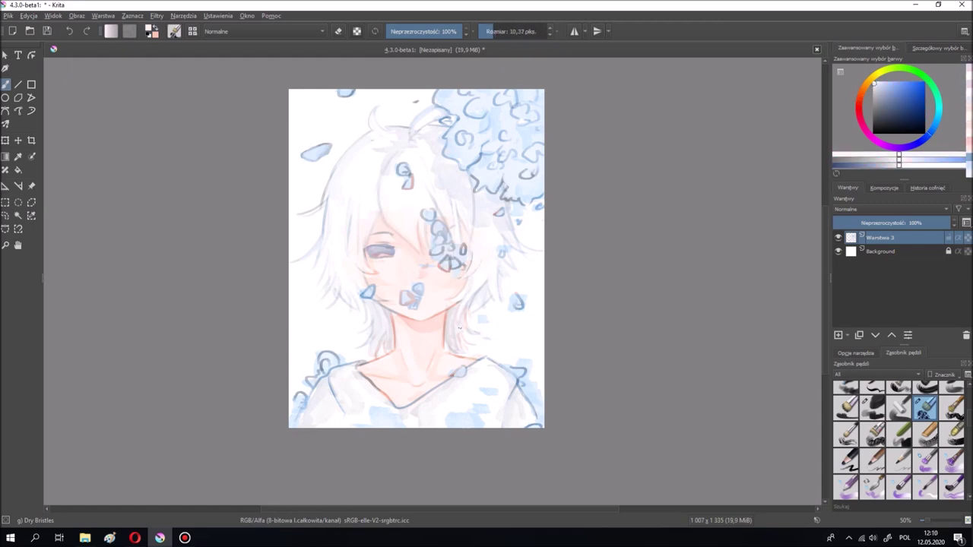
mouse_move(481, 322)
shift+mouse_down()
mouse_move(477, 275)
mouse_move(492, 286)
mouse_move(532, 265)
mouse_move(517, 264)
shift+mouse_up()
ctrl+click(532, 264)
ctrl+click(471, 342)
mouse_move(405, 298)
shift+mouse_down()
mouse_move(426, 298)
mouse_move(426, 319)
shift+mouse_up()
- Soften petal edges with light cyan and sample pale blues from the hair in eraser mode
ctrl+click(454, 243)
mouse_move(454, 243)
shift+mouse_down()
mouse_move(441, 243)
mouse_move(461, 237)
shift+mouse_up()
ctrl+click(416, 229)
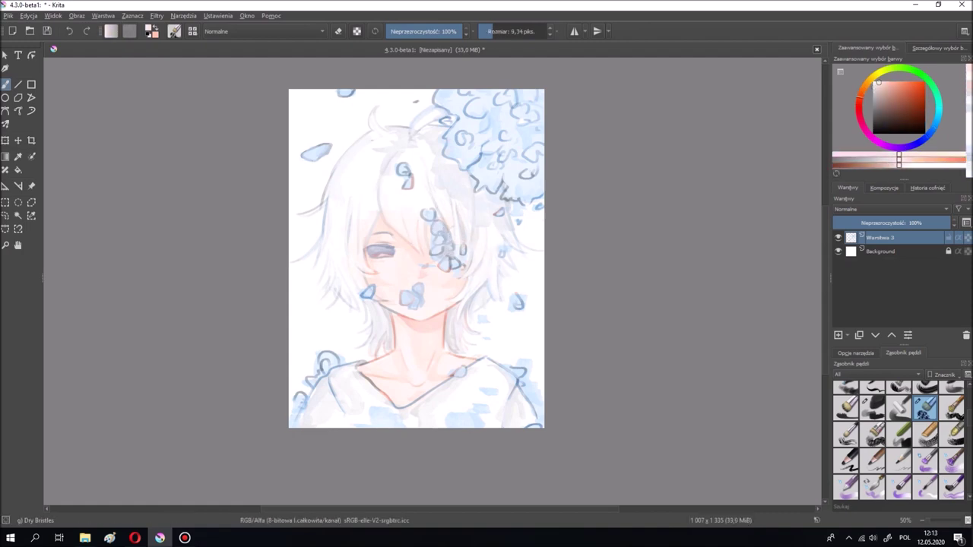
ctrl+click(353, 251)
key(e)
key(e)
ctrl+click(475, 163)
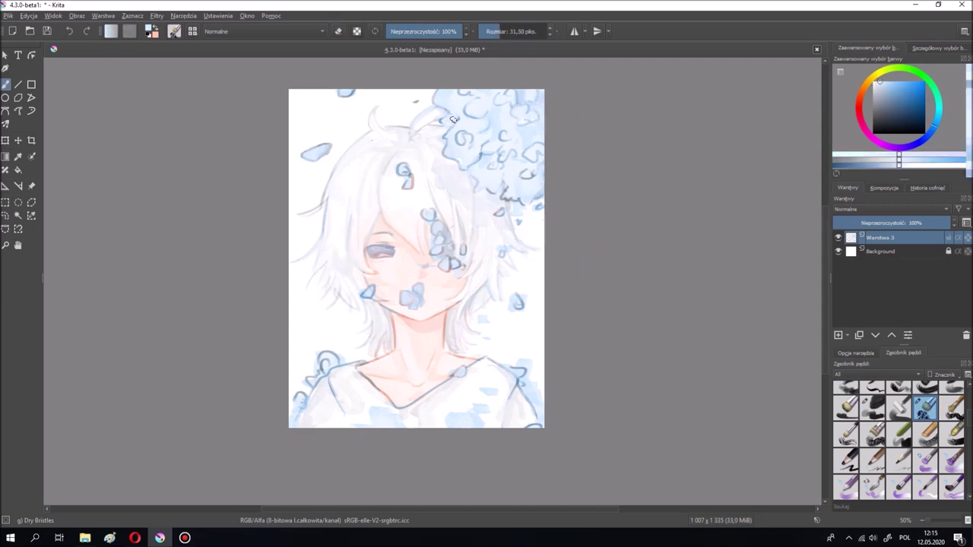
ctrl+click(511, 175)
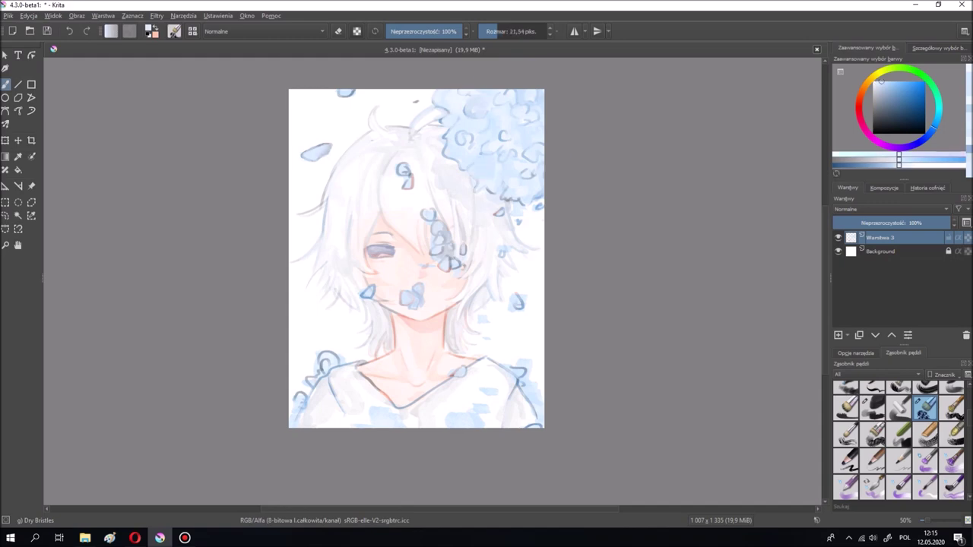
ctrl+click(318, 152)
- Toggle eraser mode and sample pink skin and pale greyish blues to blend the neck area
key(e)
ctrl+click(393, 179)
ctrl+click(424, 264)
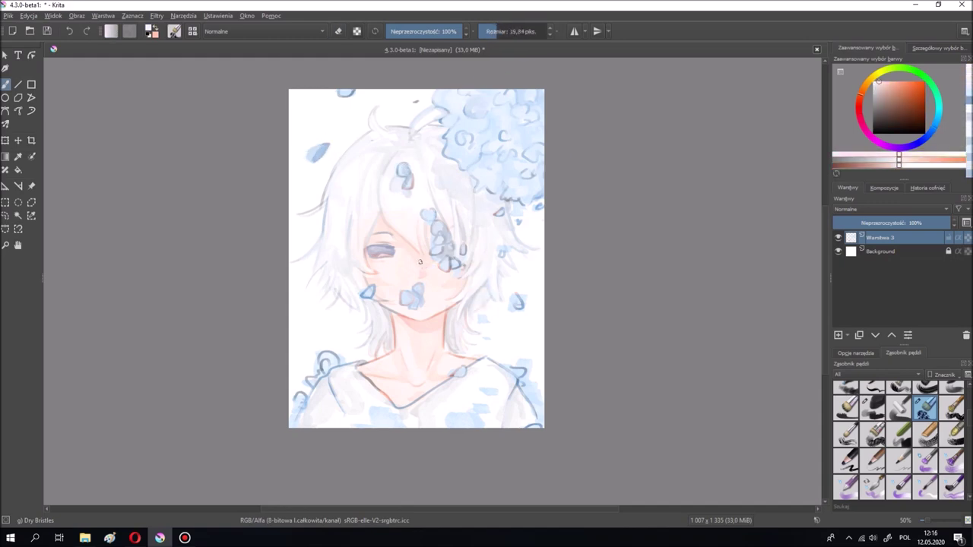
drag(443, 340, 426, 339)
ctrl+click(483, 236)
ctrl+click(386, 312)
ctrl+click(329, 271)
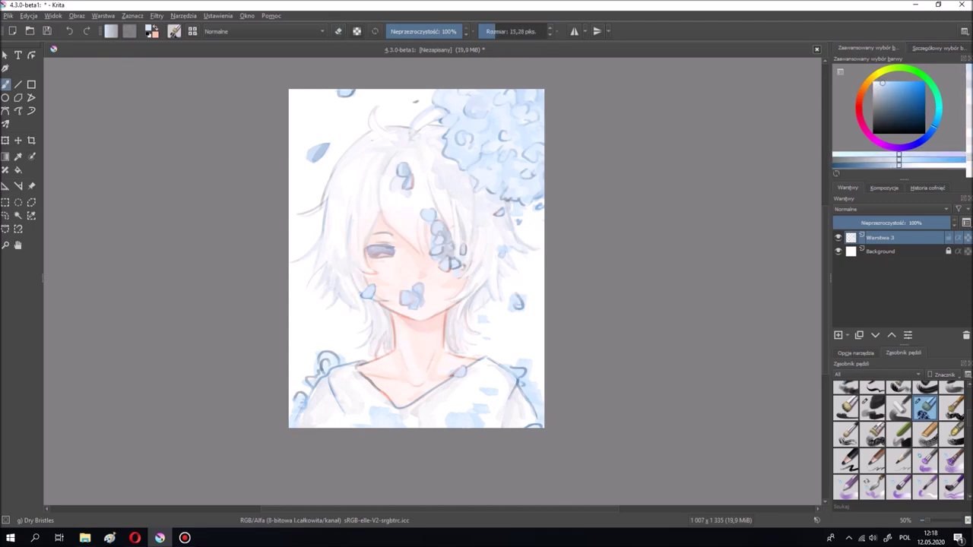
key(slash)
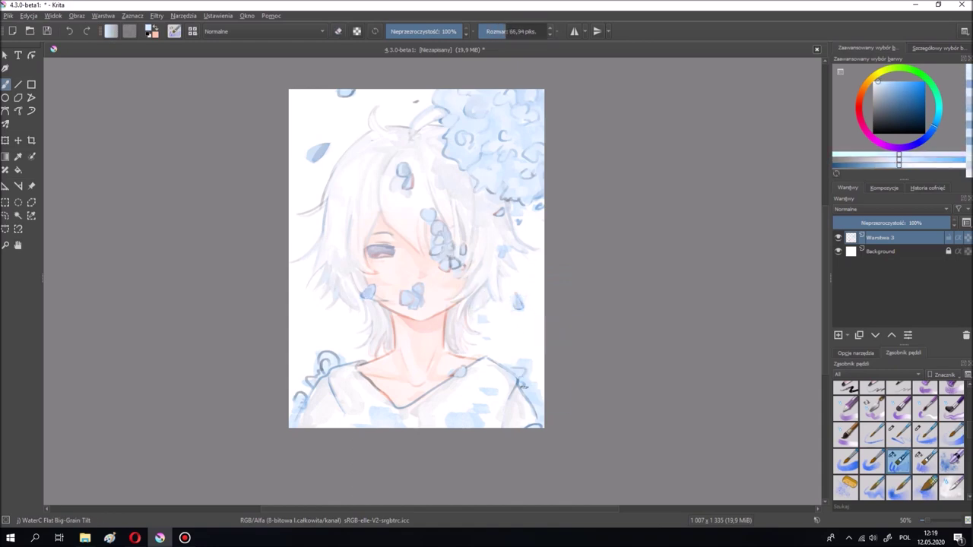
- Sample peach and light pink tones and dab pink blush onto the cheeks
ctrl+click(325, 357)
key(e)
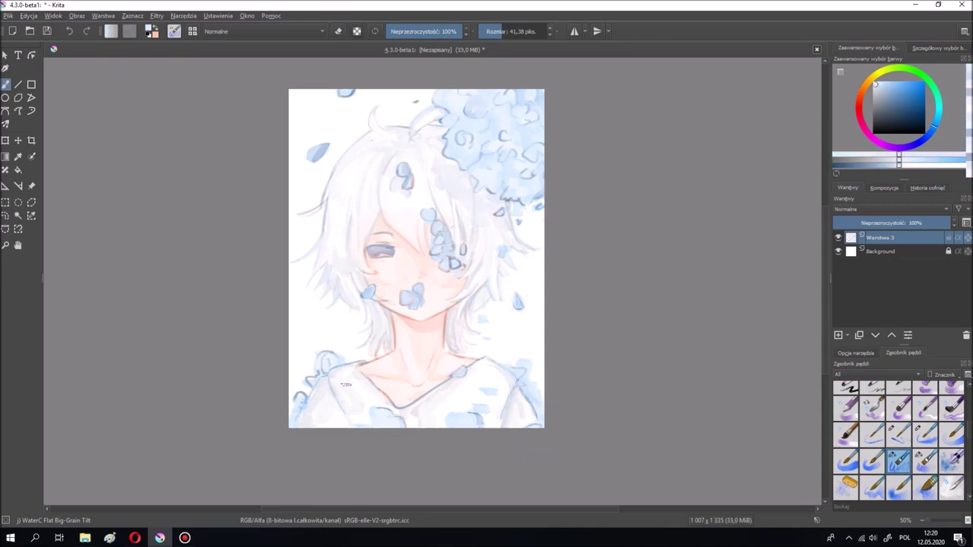
ctrl+click(358, 366)
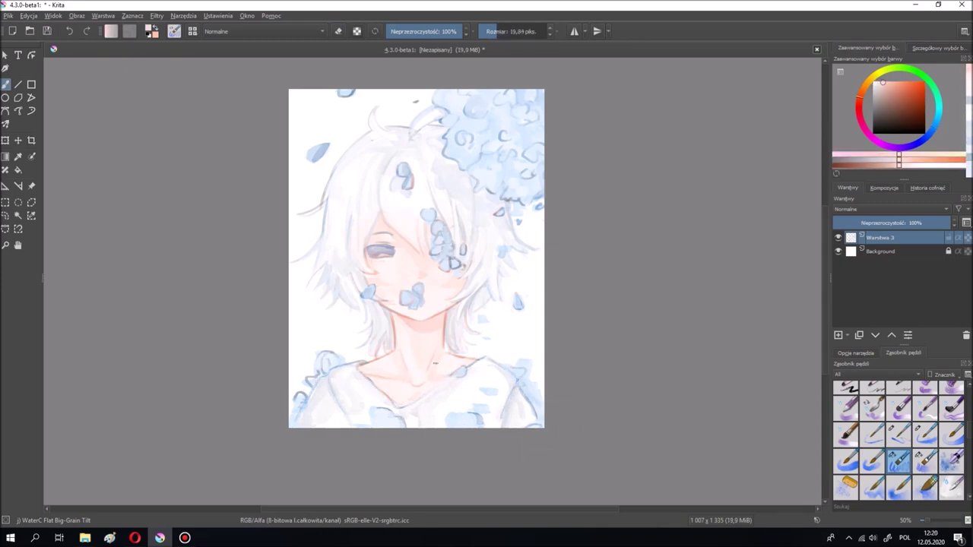
ctrl+click(460, 290)
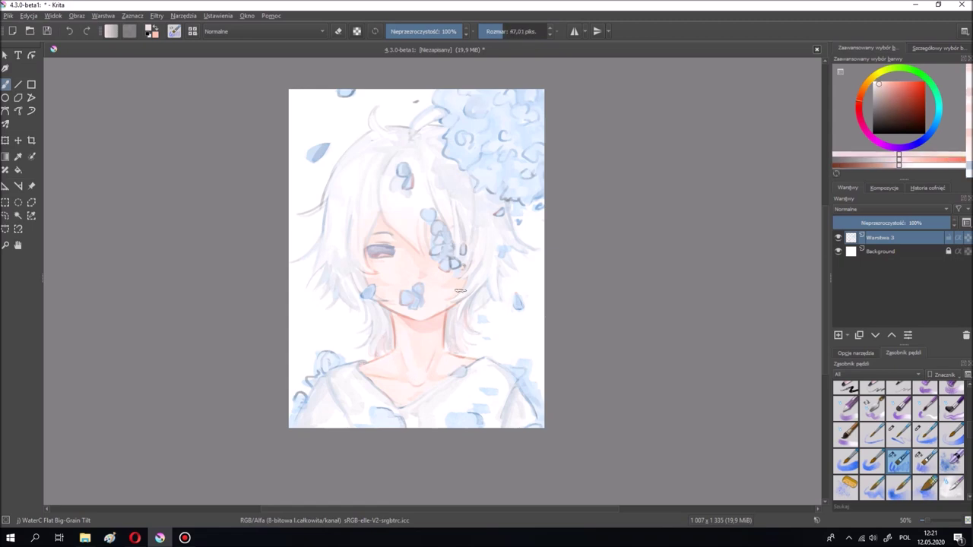
ctrl+click(412, 266)
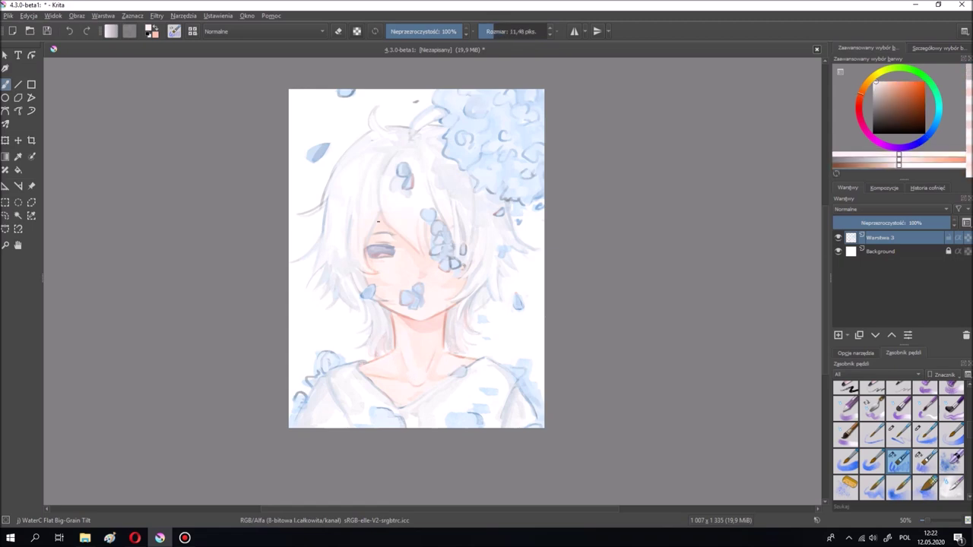
ctrl+click(403, 176)
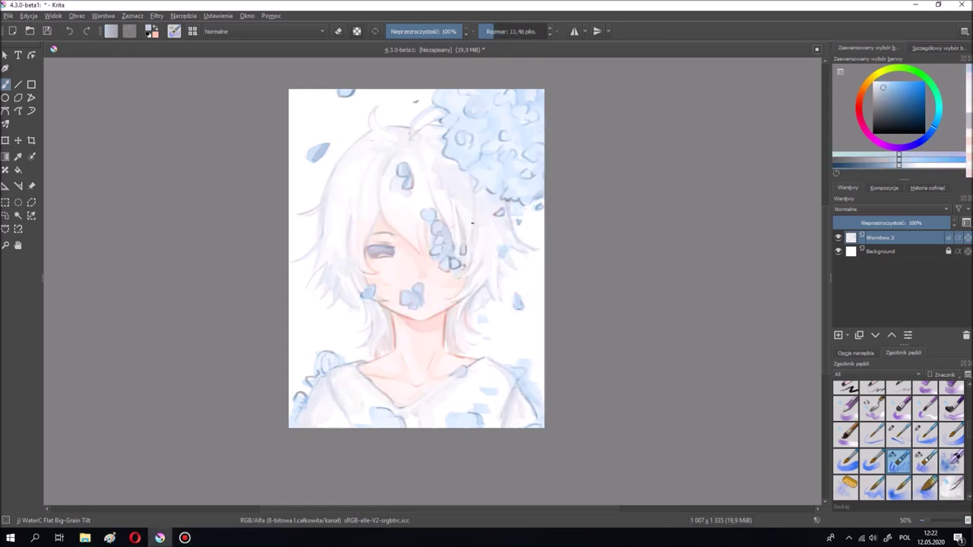
ctrl+click(340, 164)
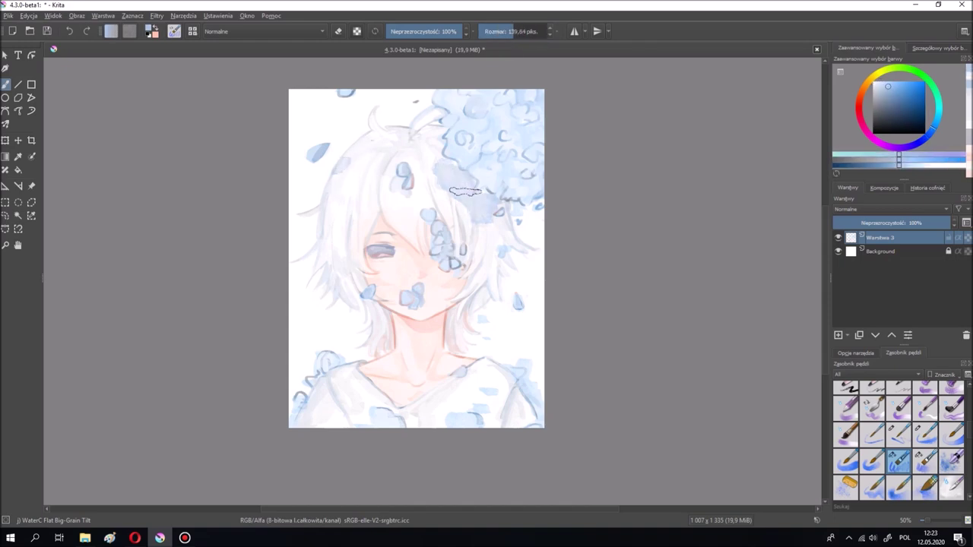
ctrl+click(408, 255)
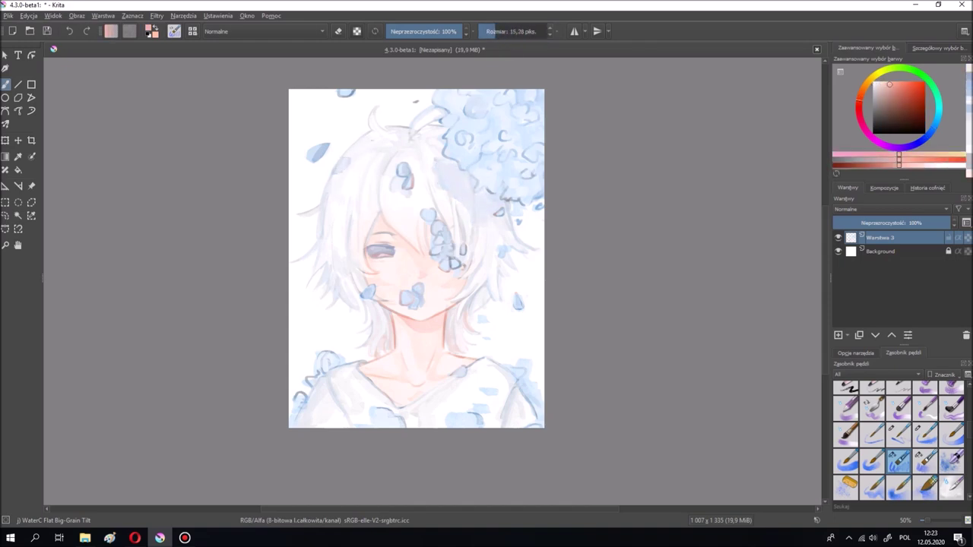
ctrl+click(410, 245)
ctrl+click(462, 169)
- Deepen the top-right hydrangea with a large grainy darker-blue wash and dabs
ctrl+click(418, 250)
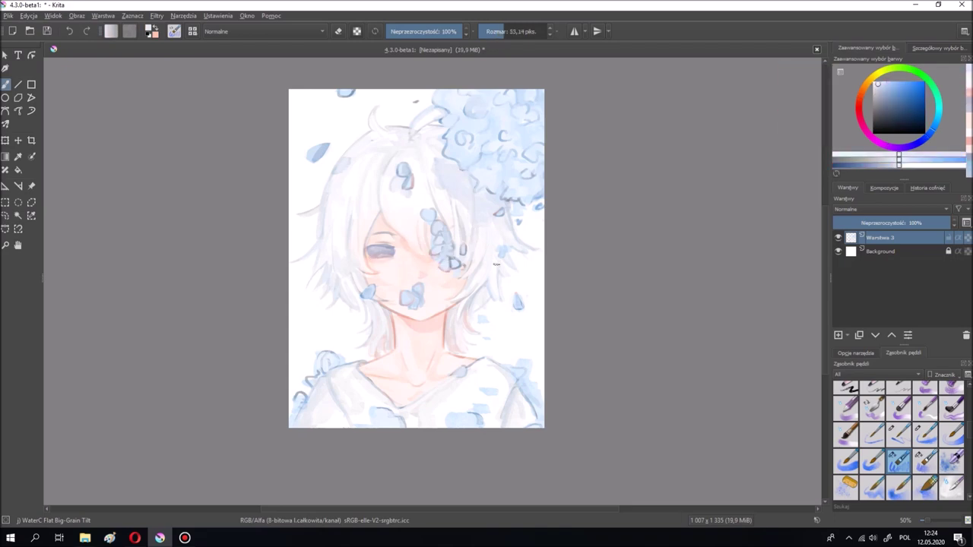
ctrl+click(491, 209)
ctrl+click(359, 162)
ctrl+click(465, 174)
ctrl+click(552, 225)
mouse_move(487, 83)
mouse_down()
mouse_move(547, 84)
mouse_move(463, 84)
mouse_move(549, 166)
mouse_up()
mouse_move(502, 99)
mouse_down()
mouse_move(487, 167)
mouse_move(532, 244)
mouse_up()
ctrl+click(463, 133)
ctrl+click(486, 160)
- Undo the dark blue over the top-right hydrangea and erase the cluster to white
ctrl+click(456, 152)
drag(441, 122, 509, 205)
key(ctrl+z)
key(e)
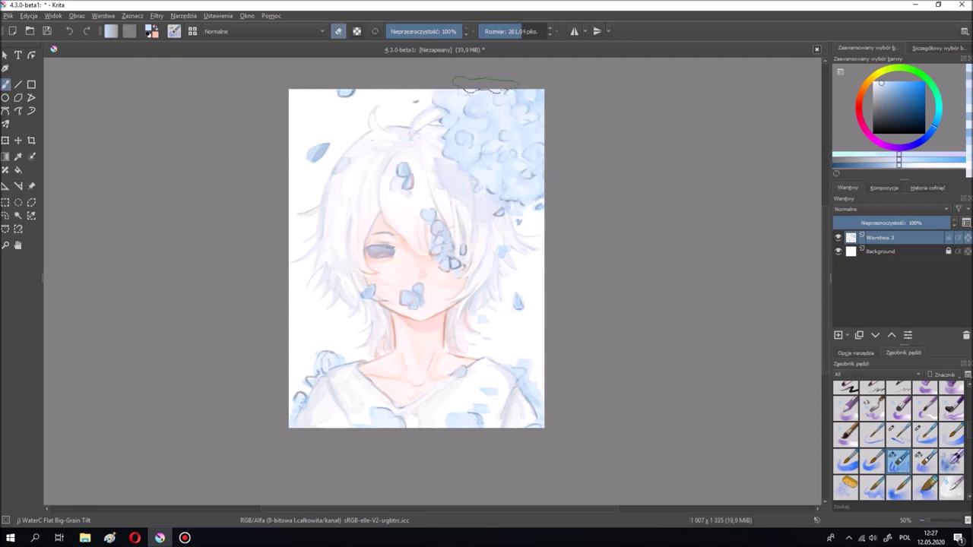
drag(494, 99, 571, 147)
mouse_move(532, 121)
mouse_down()
mouse_move(494, 163)
mouse_move(586, 235)
mouse_up()
- Lay broad, darkening blue washes across the top-right corner with a larger brush
key(e)
drag(456, 99, 524, 183)
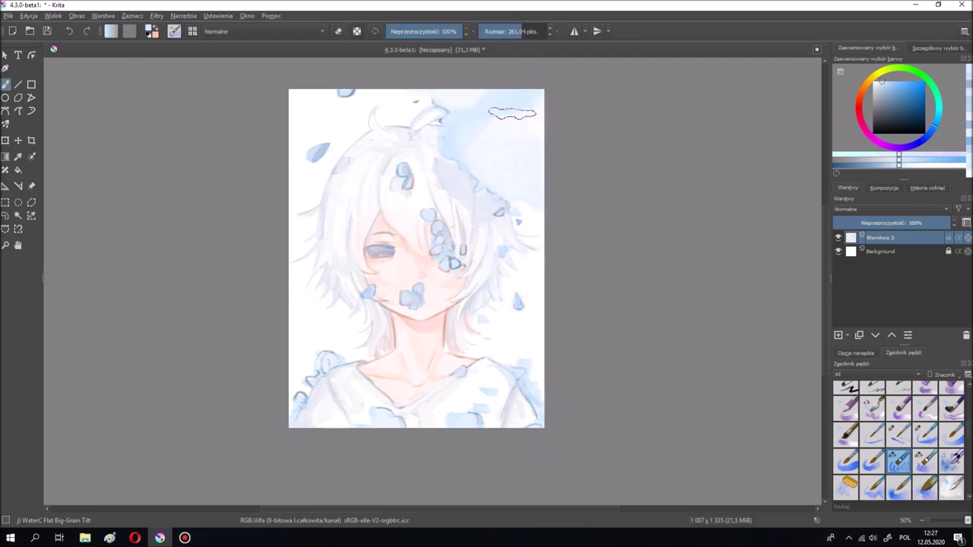
drag(395, 95, 509, 190)
key(bracketright)
mouse_move(464, 114)
mouse_down()
mouse_move(576, 127)
mouse_move(471, 129)
mouse_up()
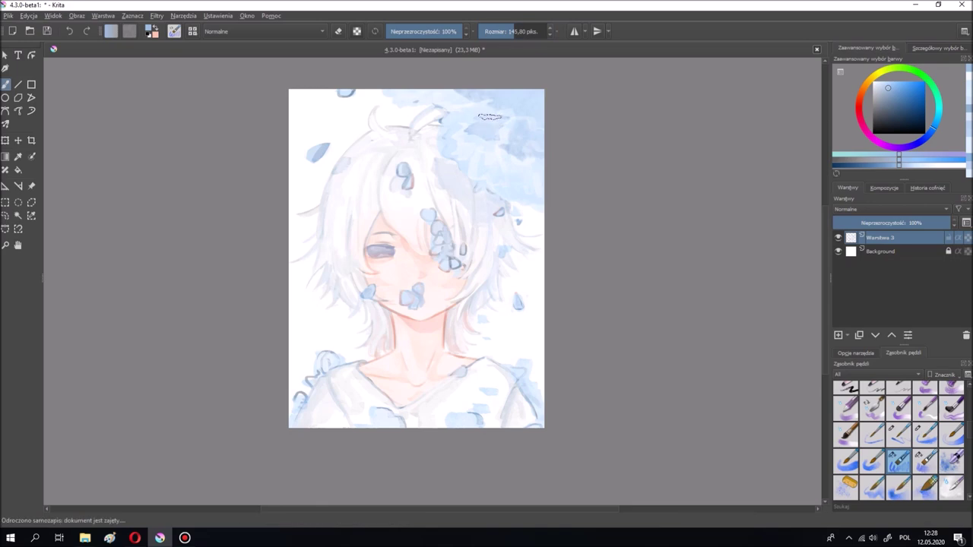
drag(395, 95, 494, 114)
drag(456, 159, 539, 205)
drag(501, 99, 562, 190)
key(bracketright)
- Add light blue and darker blue strokes and dabs at the top right
ctrl+click(464, 243)
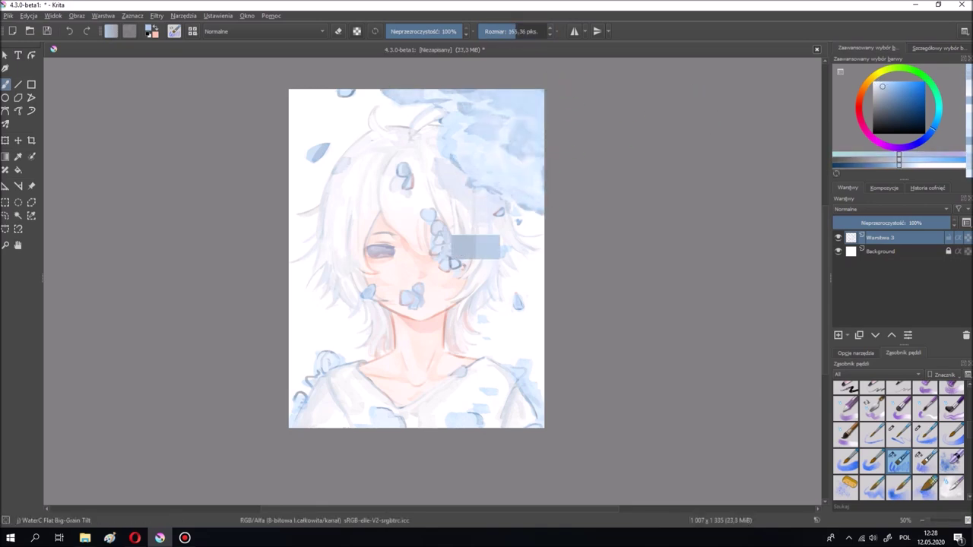
key(bracketright)
ctrl+click(437, 114)
drag(486, 171, 552, 205)
ctrl+click(502, 114)
drag(486, 94, 539, 133)
ctrl+click(532, 106)
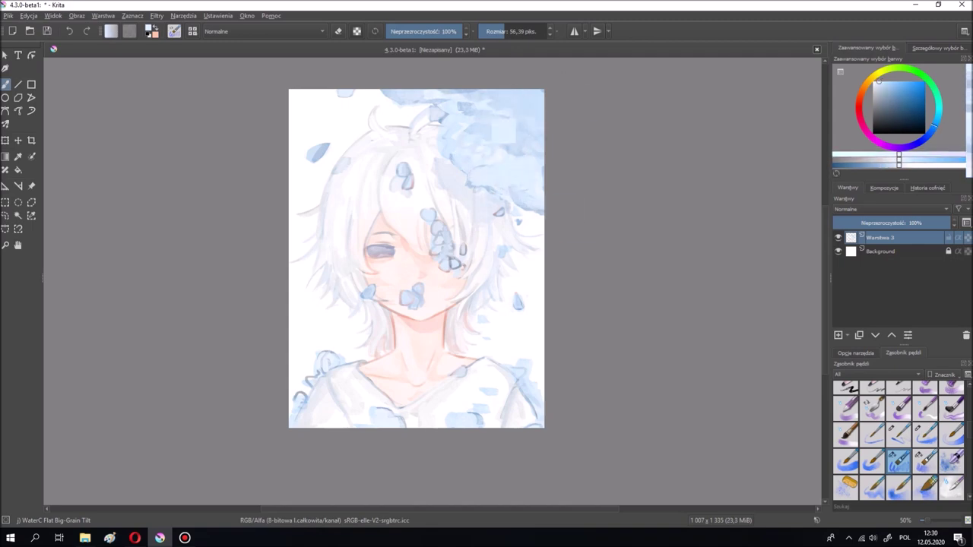
- Try a red wash with the wide spreading watercolour brush, undo it, and reselect blue
key(slash)
click(859, 107)
click(906, 86)
drag(517, 110, 490, 139)
key(ctrl+z)
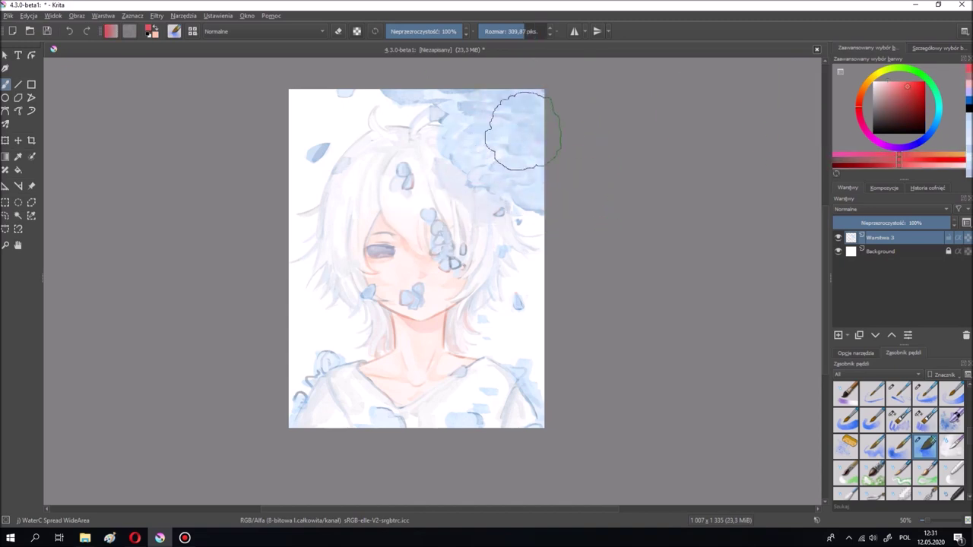
ctrl+click(510, 113)
- Paint blue strokes on a new layer above the portrait and lower its opacity
key(Insert)
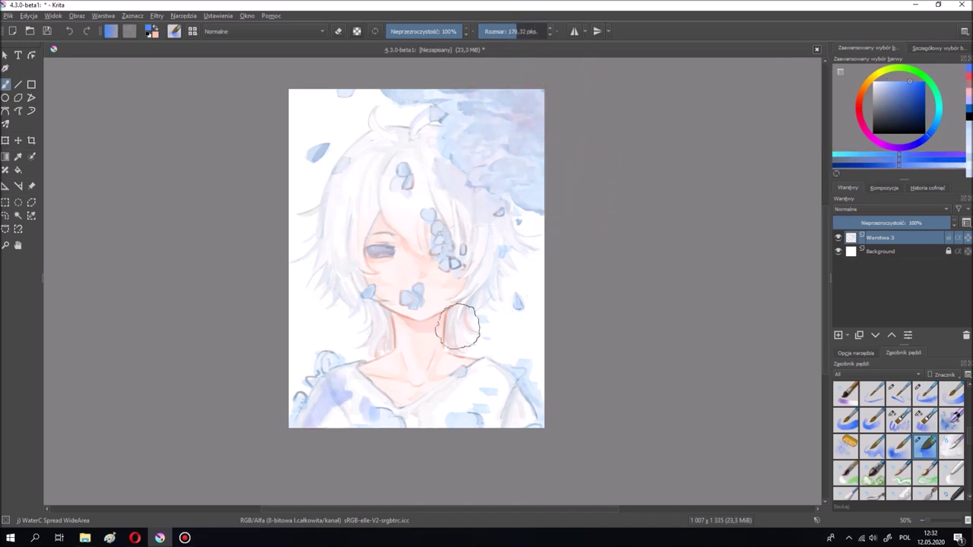
drag(304, 372, 357, 425)
drag(448, 174, 532, 243)
drag(471, 99, 540, 167)
drag(948, 223, 875, 225)
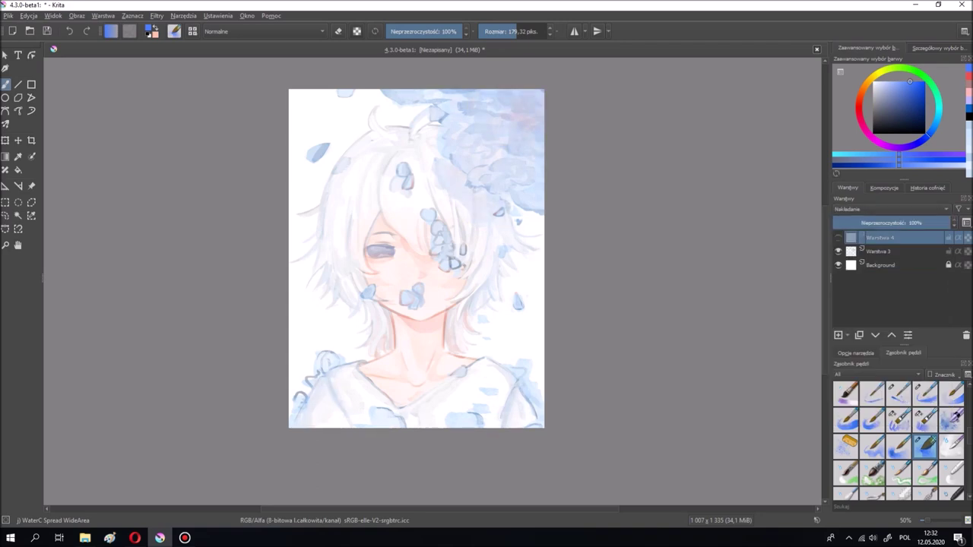
right_click(881, 237)
- Merge the blue layer into Warstwa 3 and lay pale blue Flat Big-Grain washes along the lower edges
click(836, 337)
click(912, 447)
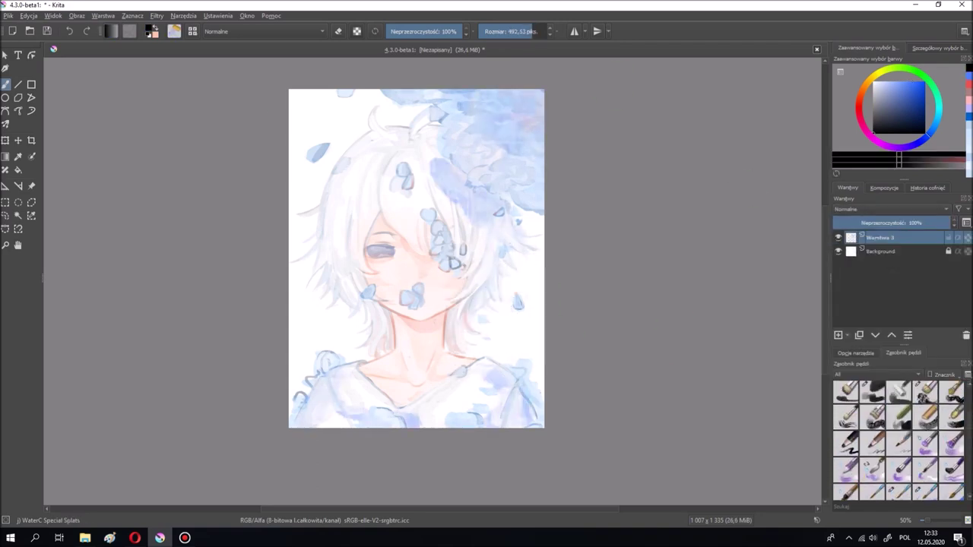
key(slash)
ctrl+click(310, 382)
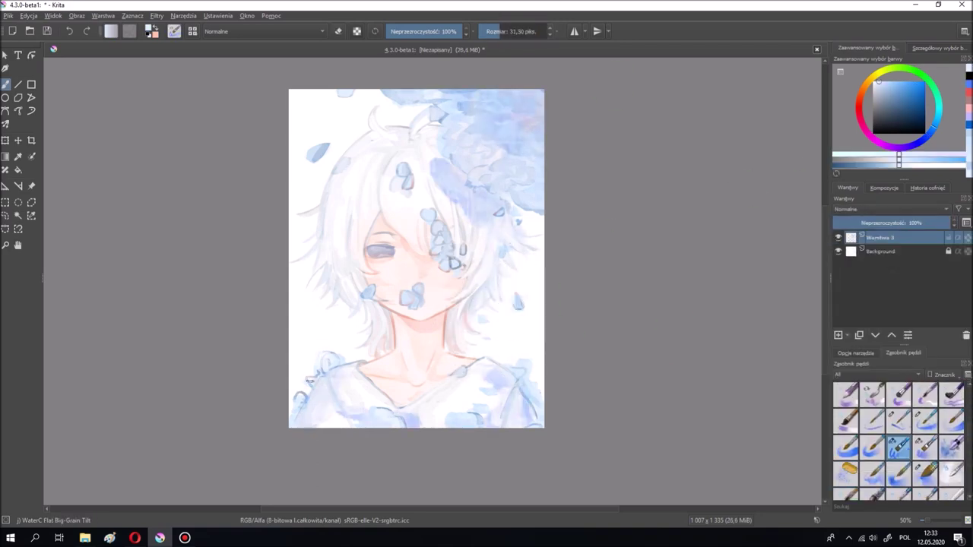
drag(309, 382, 353, 357)
drag(505, 357, 535, 422)
- Undo a dark test stroke at lower left and brighten the lower right with light blue
ctrl+click(362, 399)
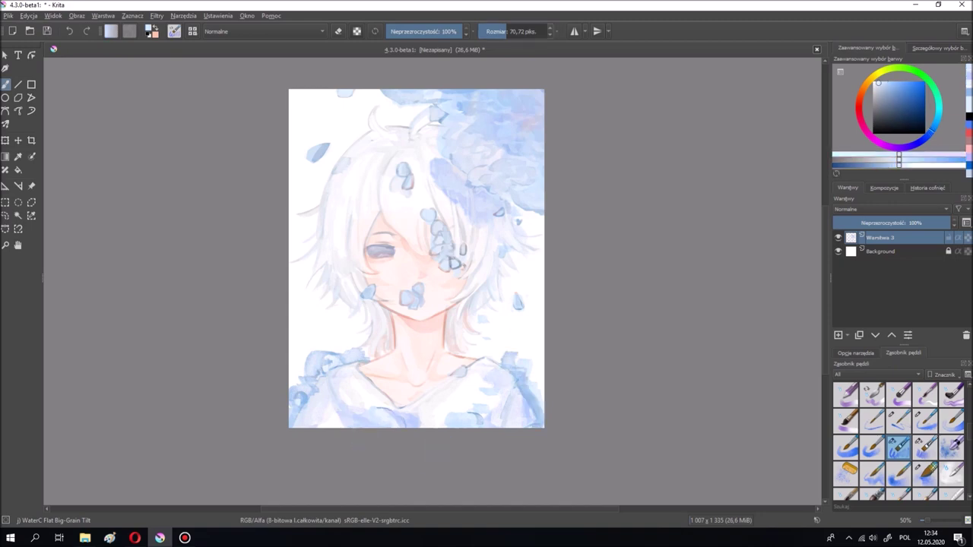
drag(351, 377, 327, 425)
key(ctrl+z)
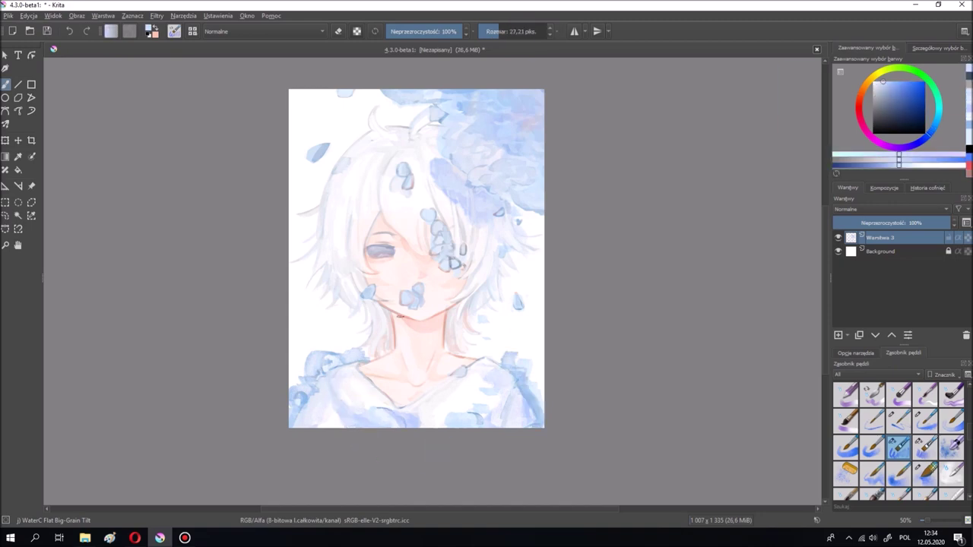
ctrl+click(442, 388)
drag(514, 430, 524, 403)
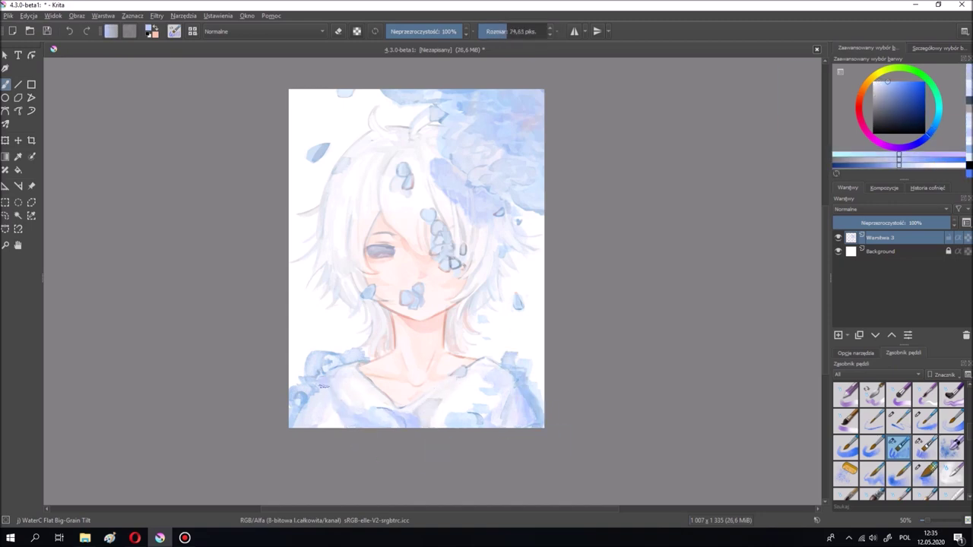
- Sample pale pinks and blues from the face and hair, shrinking the brush
ctrl+click(336, 122)
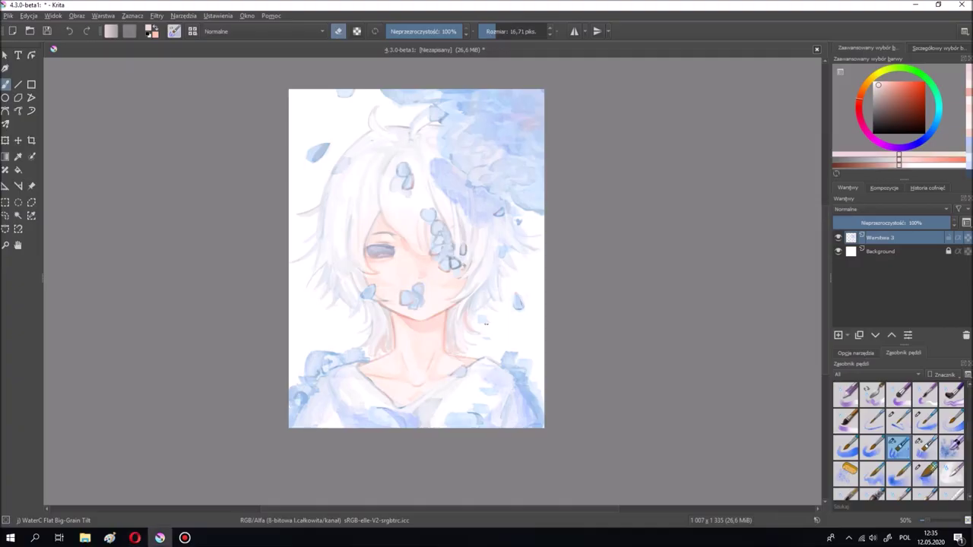
ctrl+click(486, 323)
ctrl+click(430, 258)
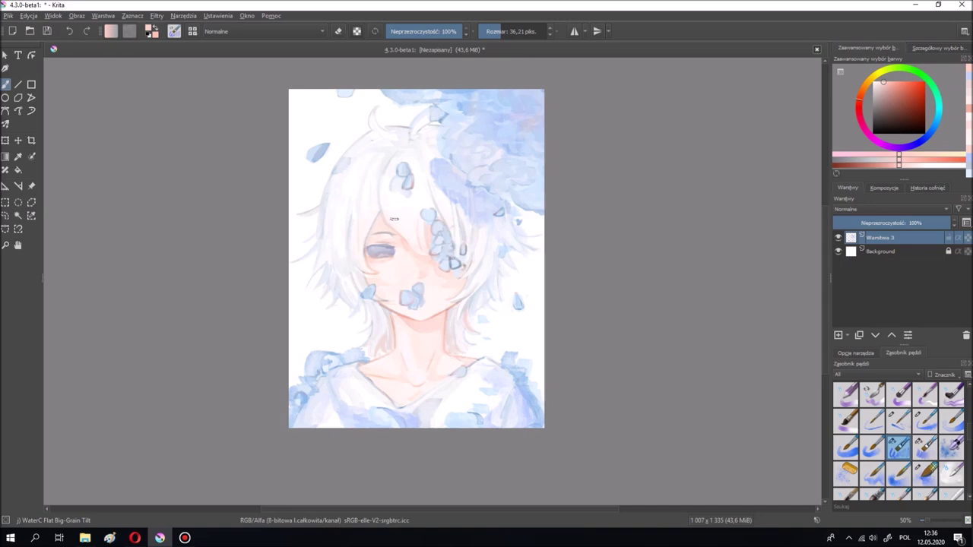
ctrl+click(401, 272)
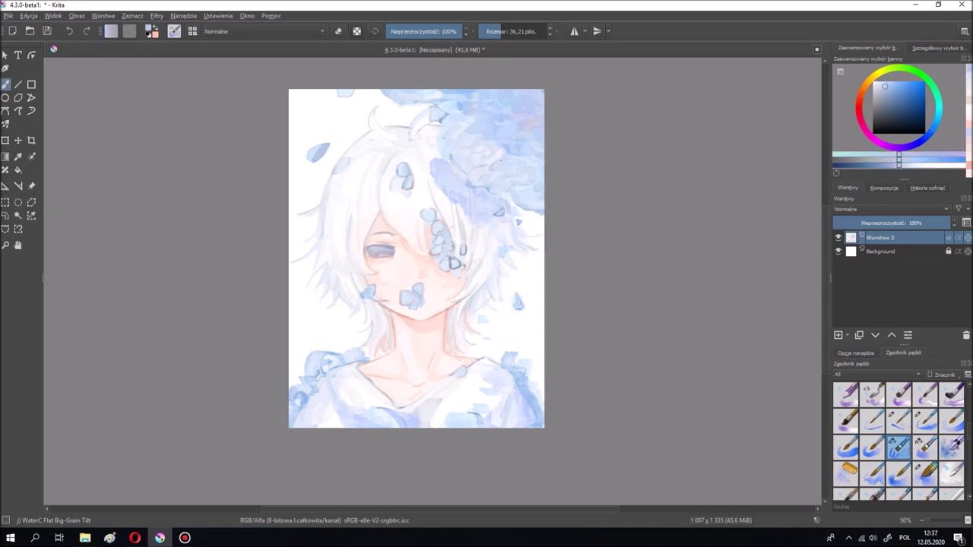
ctrl+click(459, 320)
key(bracketleft)
key(bracketleft)
key(bracketleft)
ctrl+click(438, 240)
ctrl+click(489, 300)
ctrl+click(414, 274)
key(bracketleft)
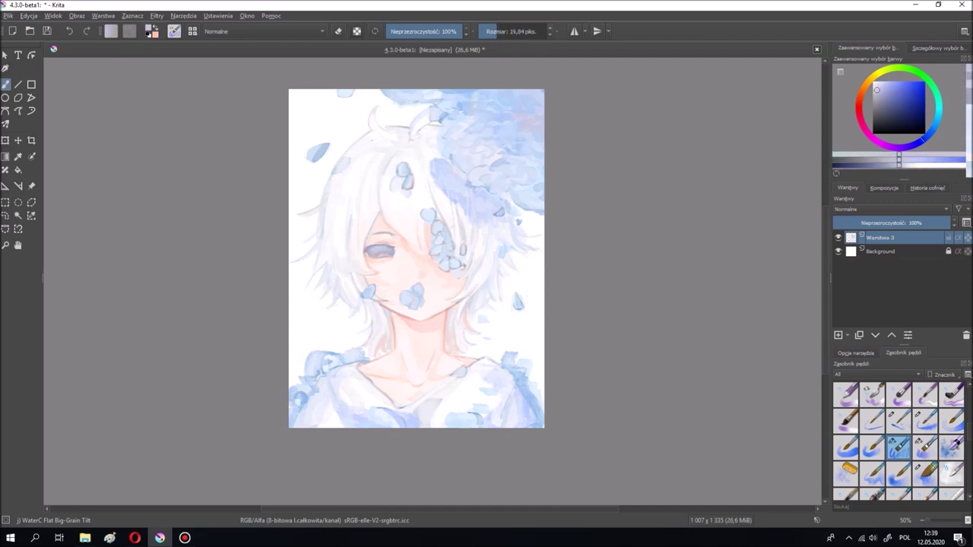
- Sample near-white, darker and peach tones around the hair while resizing the brush
key(bracketright)
key(bracketright)
key(bracketright)
ctrl+click(376, 207)
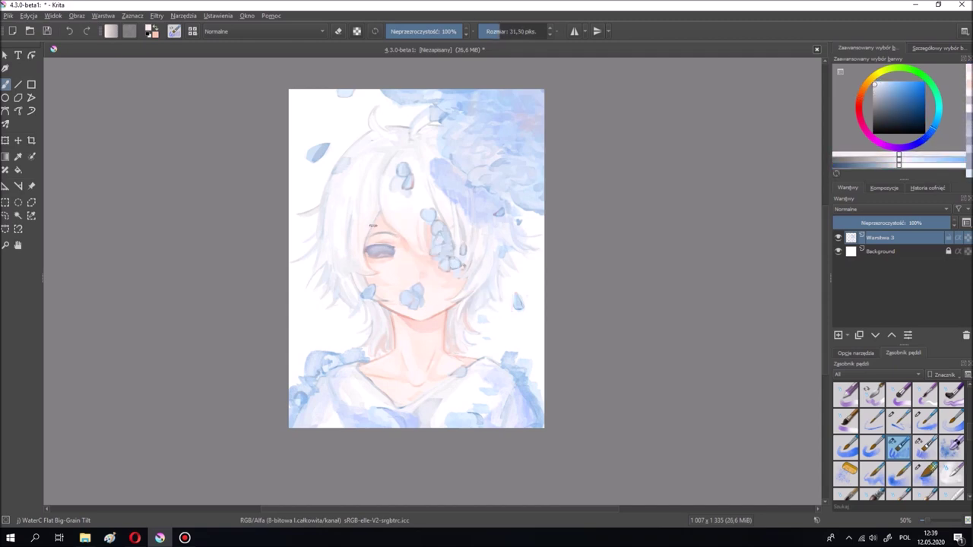
ctrl+click(417, 161)
key(bracketright)
key(bracketright)
key(bracketright)
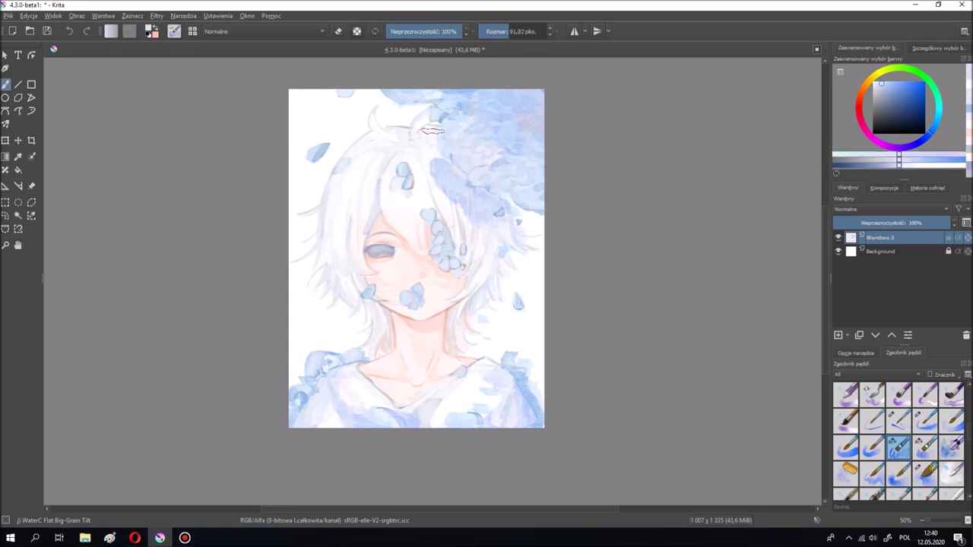
ctrl+click(460, 174)
key(bracketleft)
key(bracketleft)
key(bracketleft)
ctrl+click(539, 151)
ctrl+click(401, 218)
key(bracketright)
key(bracketright)
key(bracketright)
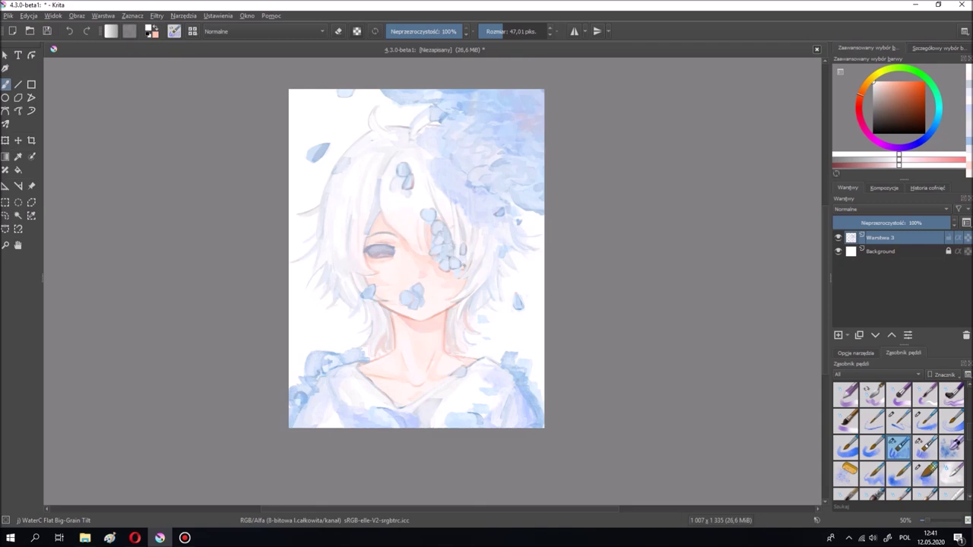
key(bracketleft)
key(bracketleft)
- Darken the eye with grey-blue using the Basic Lines-Wet brush
ctrl+click(372, 251)
ctrl+click(388, 246)
key(bracketright)
key(bracketright)
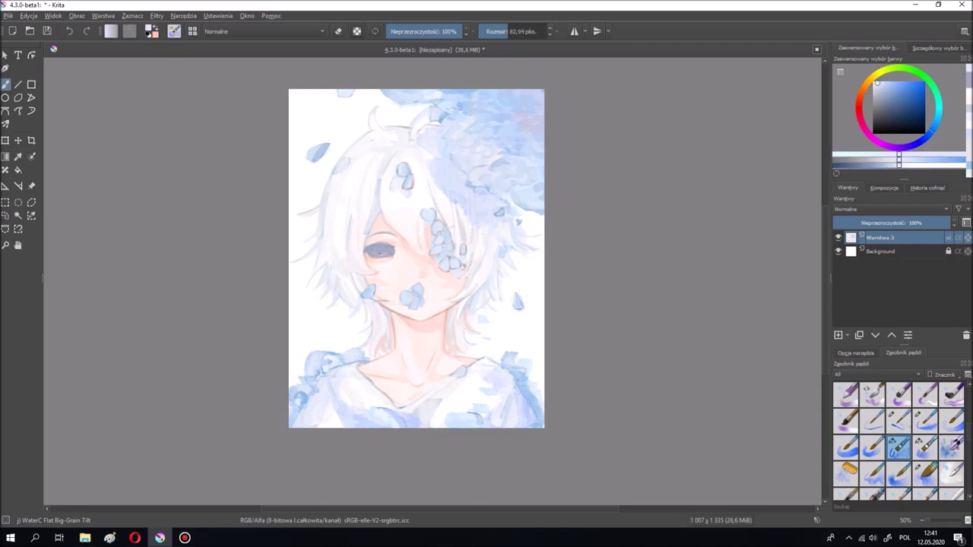
ctrl+click(412, 206)
key(slash)
drag(372, 254, 391, 253)
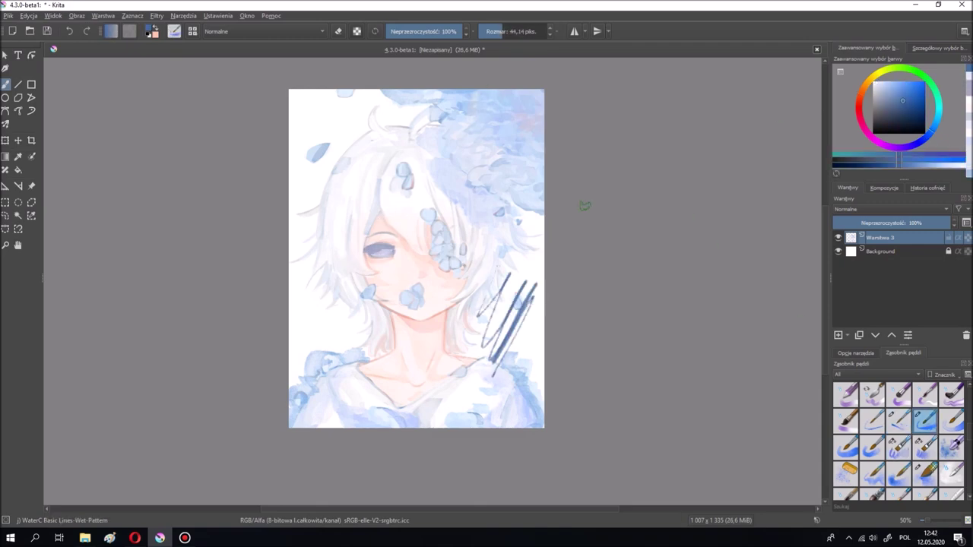
- Zoom in and out to check the face, sampling near-white and darker blue tones
key(ctrl+plus)
key(ctrl+minus)
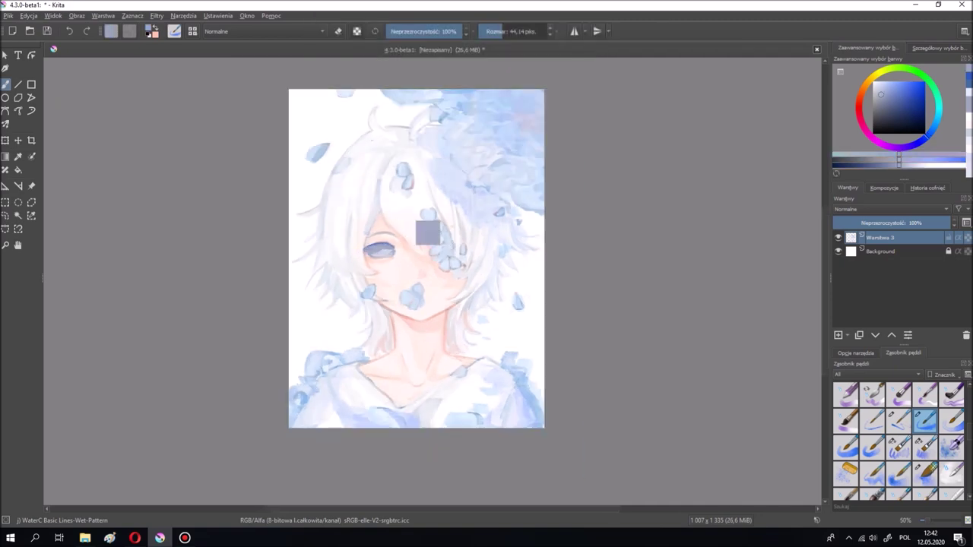
ctrl+click(395, 244)
key(ctrl+plus)
key(ctrl+minus)
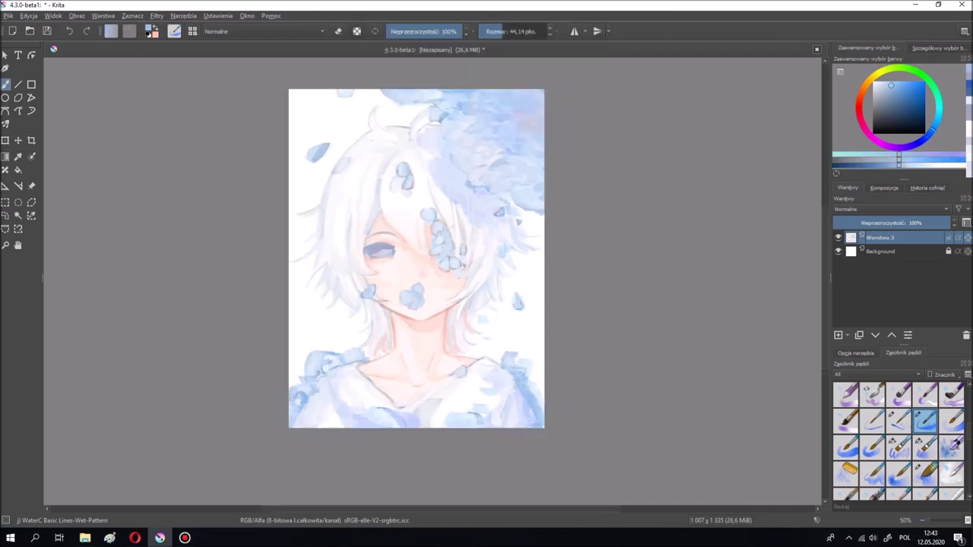
key(ctrl+plus)
key(ctrl+plus)
ctrl+click(294, 219)
key(ctrl+minus)
key(ctrl+minus)
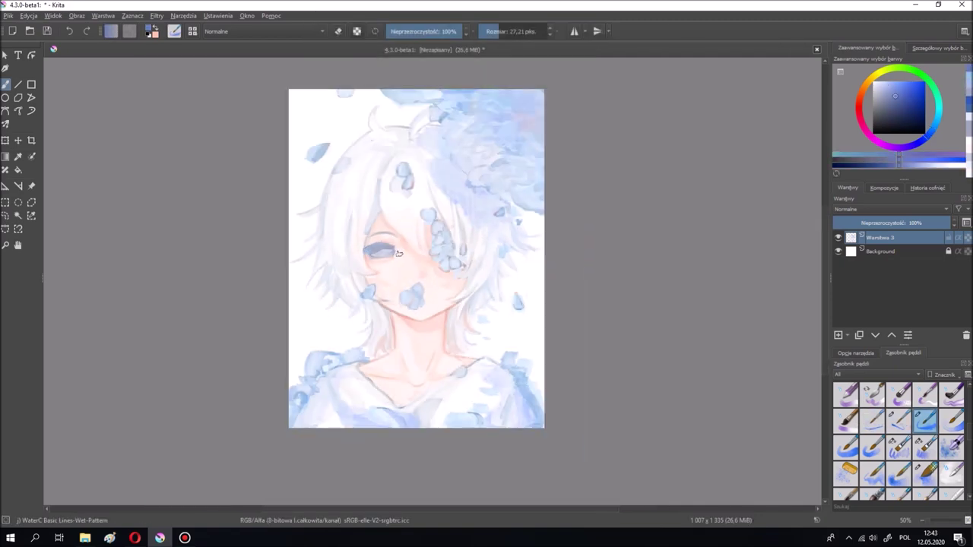
- Switch to the Flat Decay Tilt brush and sample lighter canvas tones
key(slash)
ctrl+click(374, 245)
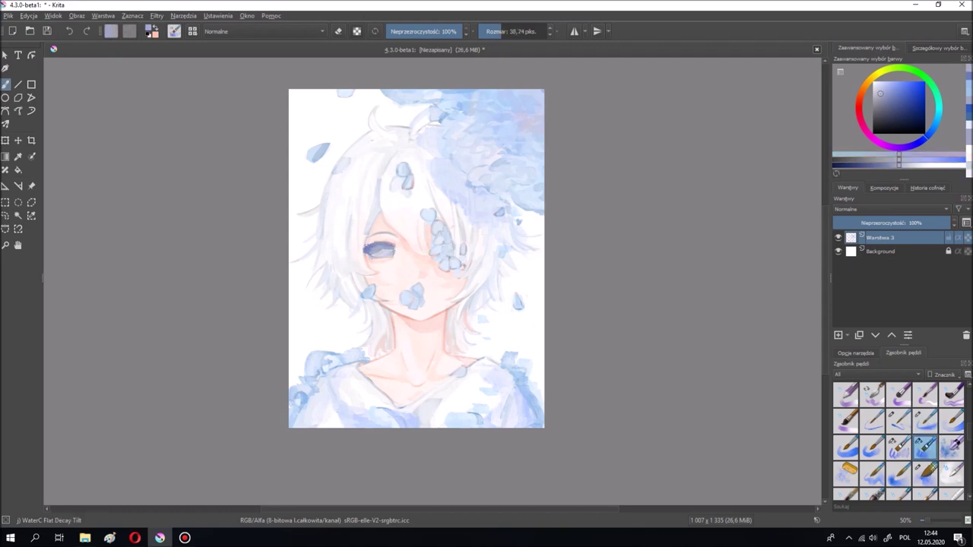
ctrl+click(363, 213)
key(ctrl+plus)
key(ctrl+minus)
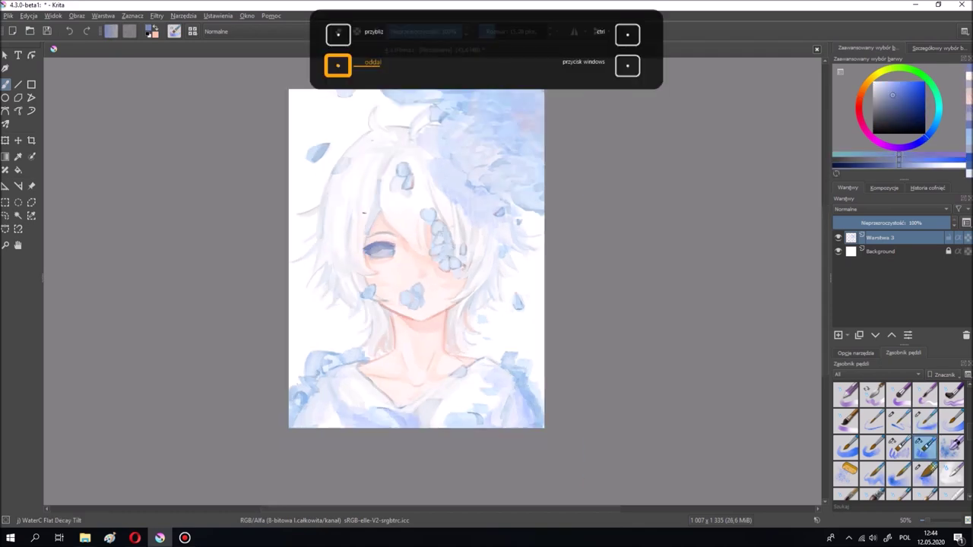
- Sample pink, blue-grey and skin tones from the face, zooming in to check
ctrl+click(371, 250)
ctrl+click(378, 250)
key(ctrl+plus)
key(ctrl+minus)
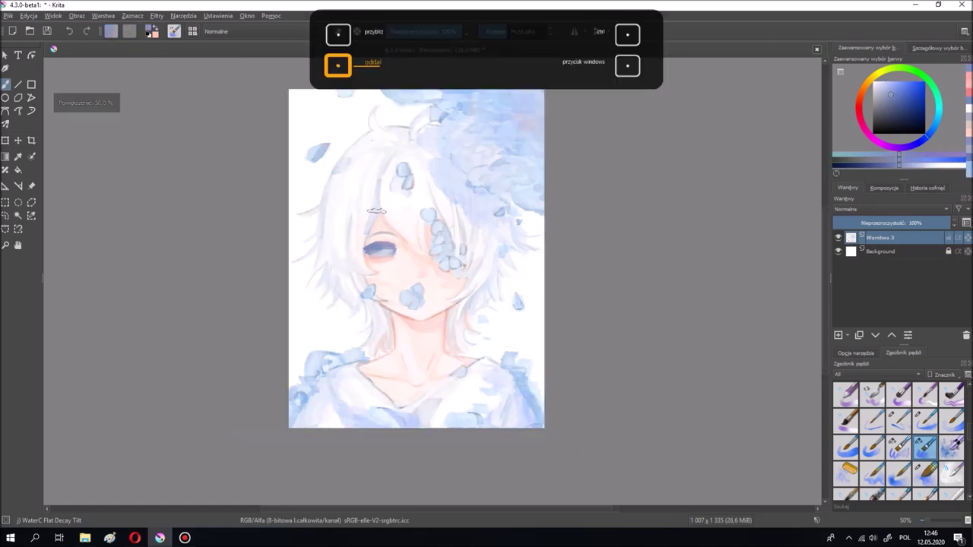
key(ctrl+plus)
key(ctrl+minus)
ctrl+click(401, 276)
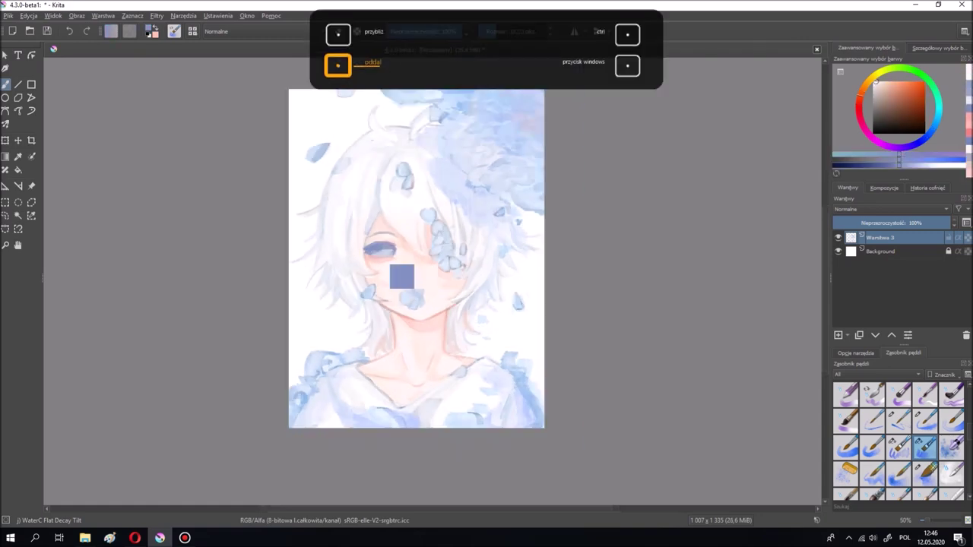
ctrl+click(389, 229)
ctrl+click(399, 275)
- Paint large blue petals over the covered eye and near the mouth and chin
ctrl+click(429, 215)
drag(444, 258, 448, 228)
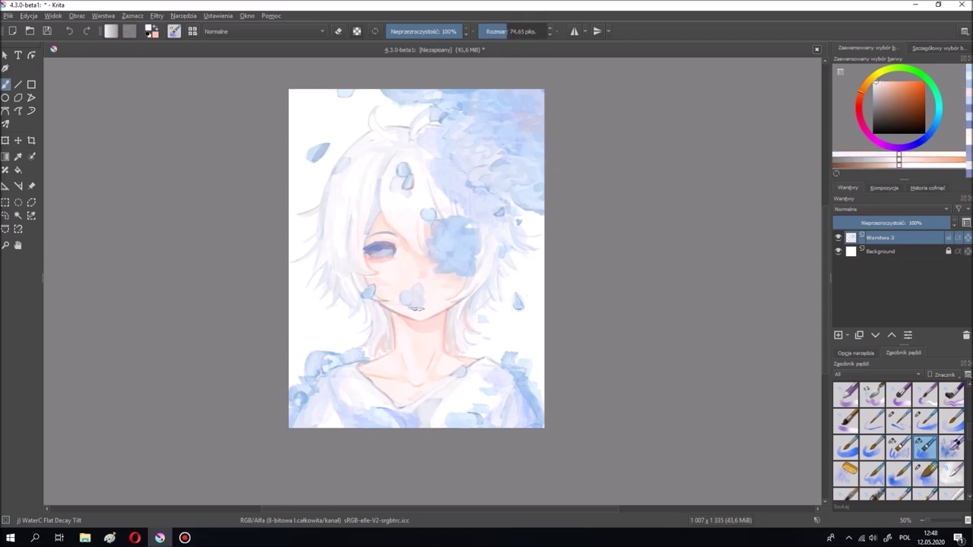
drag(410, 293, 418, 307)
ctrl+click(467, 173)
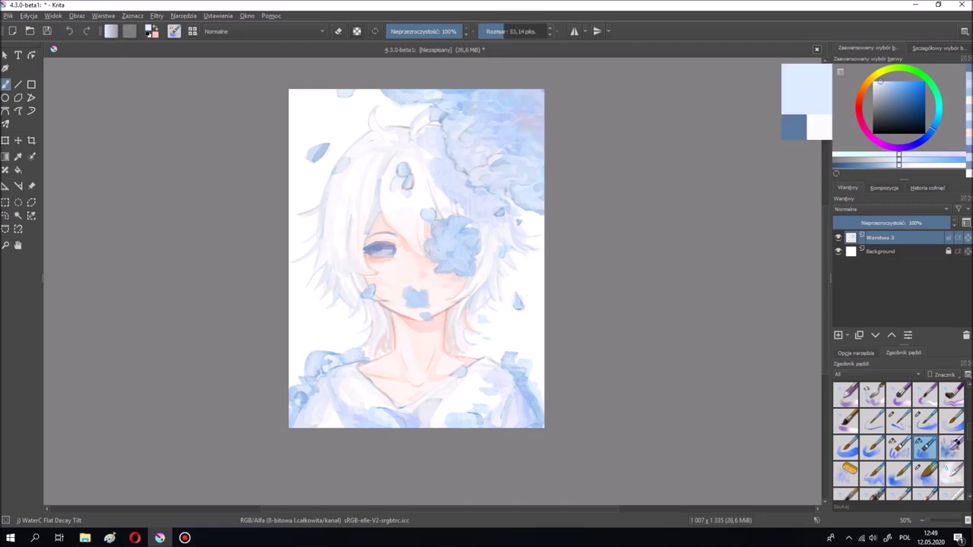
ctrl+click(411, 134)
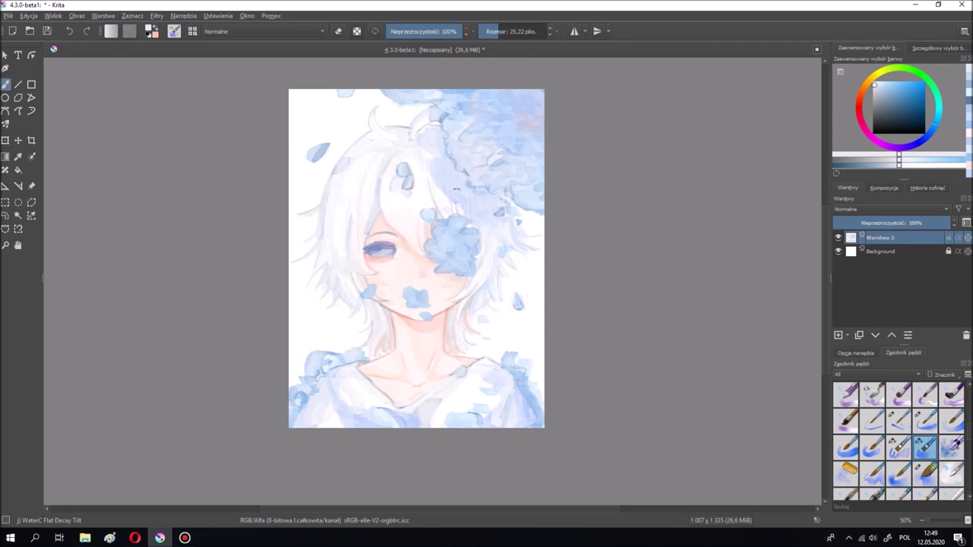
ctrl+click(402, 217)
key(bracketright)
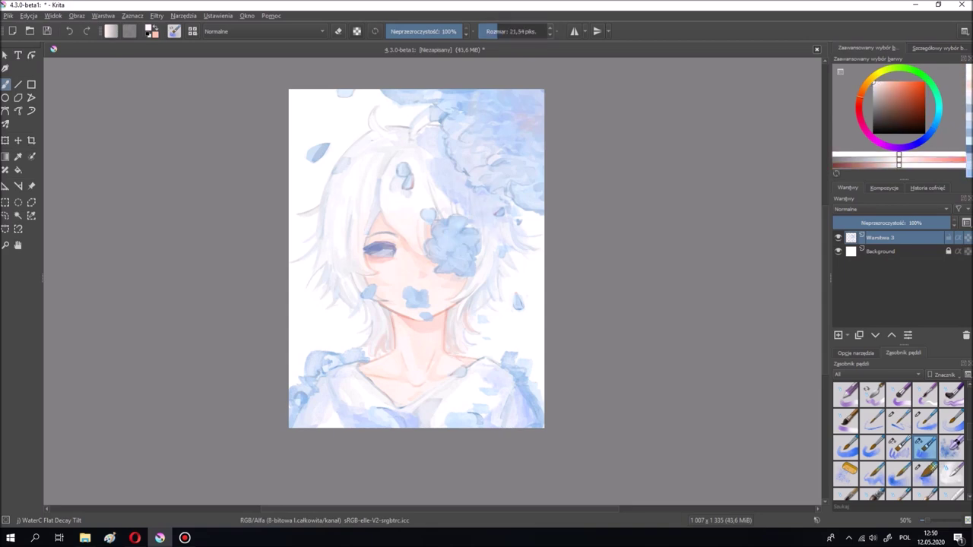
- Add a test layer with the Basic Lines-Dry brush and undo a black stroke on the face
ctrl+click(451, 225)
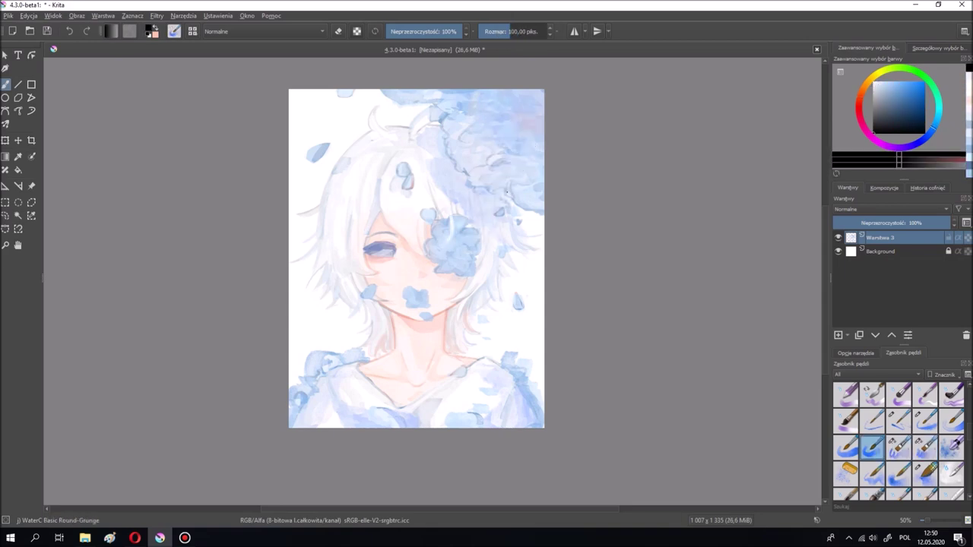
click(872, 419)
key(d)
key(Insert)
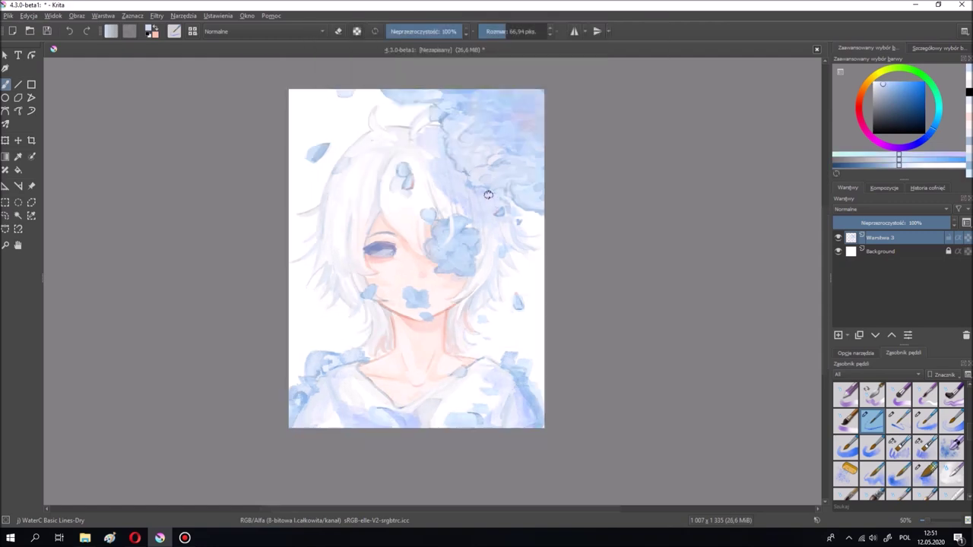
click(923, 445)
drag(414, 296, 494, 244)
key(ctrl+z)
key(x)
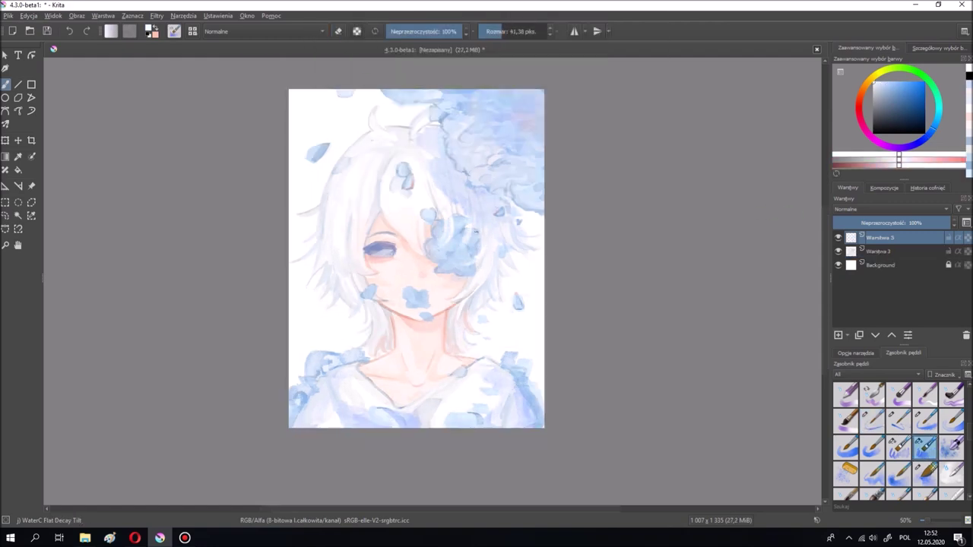
- Delete the test layer Warstwa 5 and pick a salmon red for the cheek blush
key(e)
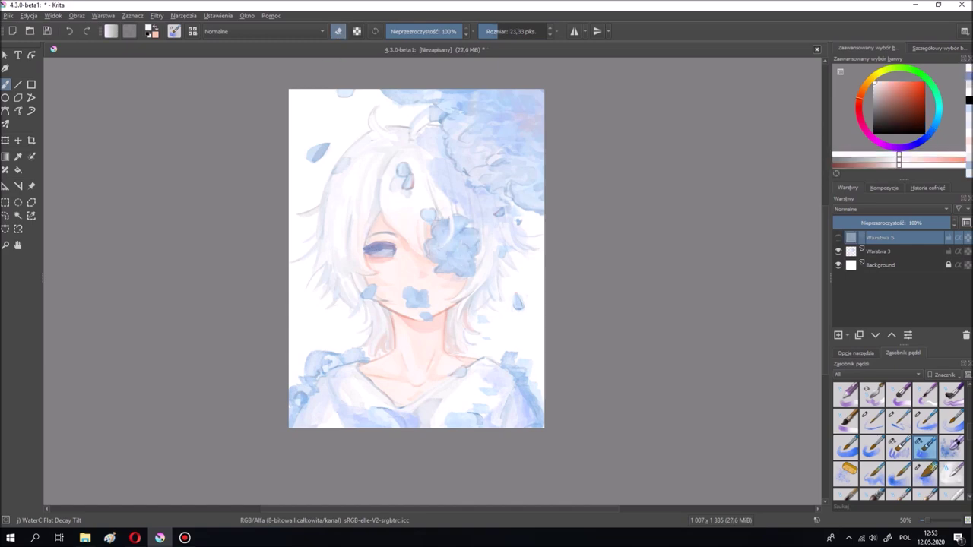
key(shift+Delete)
key(e)
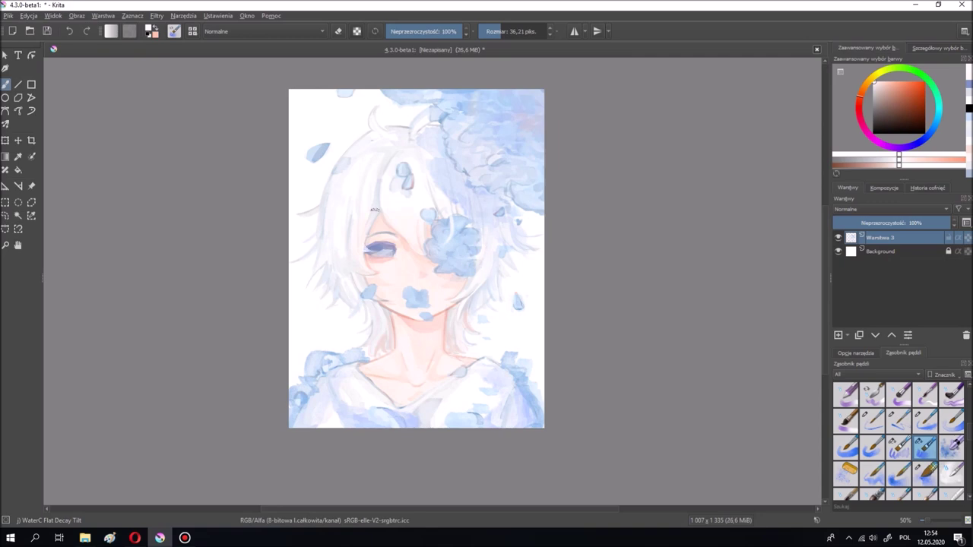
ctrl+click(457, 193)
ctrl+click(400, 314)
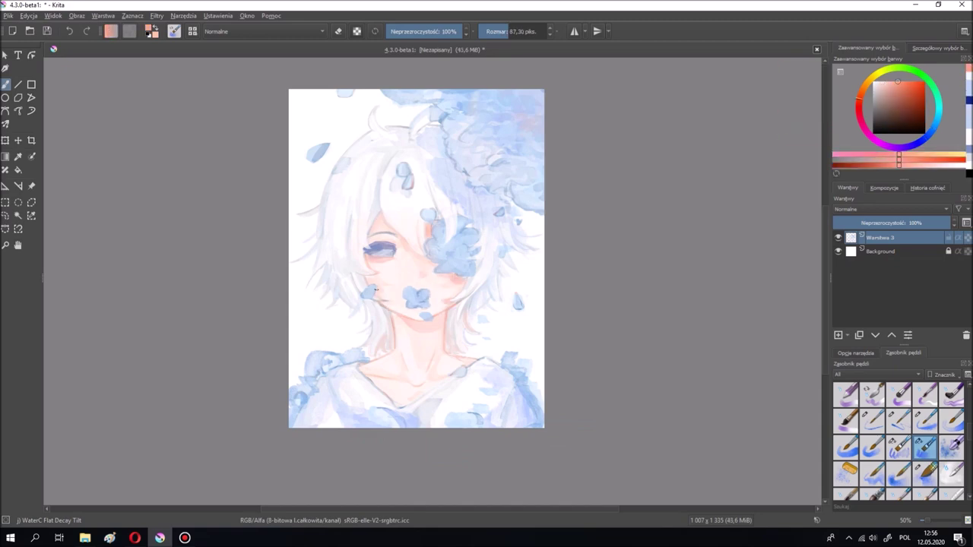
- Duplicate Warstwa 6 and merge the top overlay layer down into the painting
ctrl+click(447, 307)
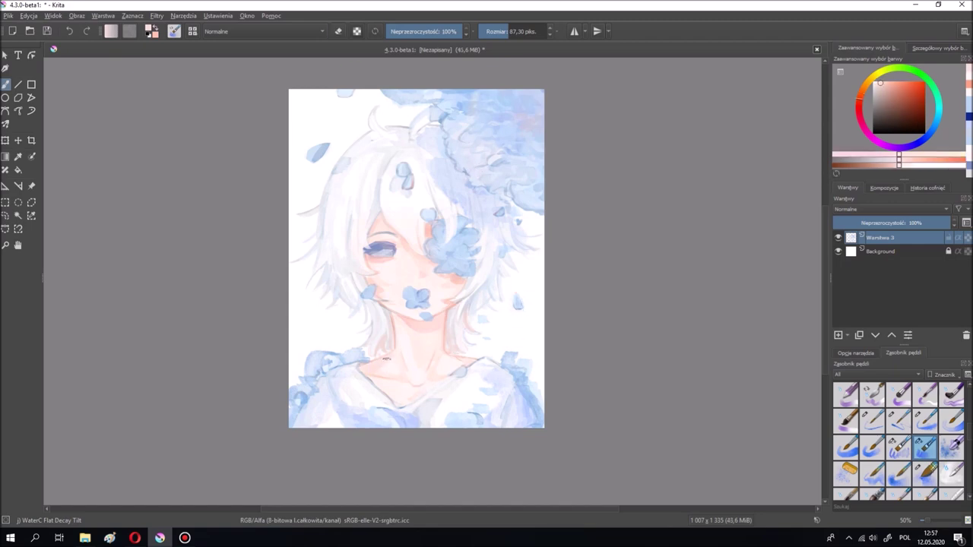
ctrl+click(440, 301)
ctrl+click(407, 396)
ctrl+click(544, 285)
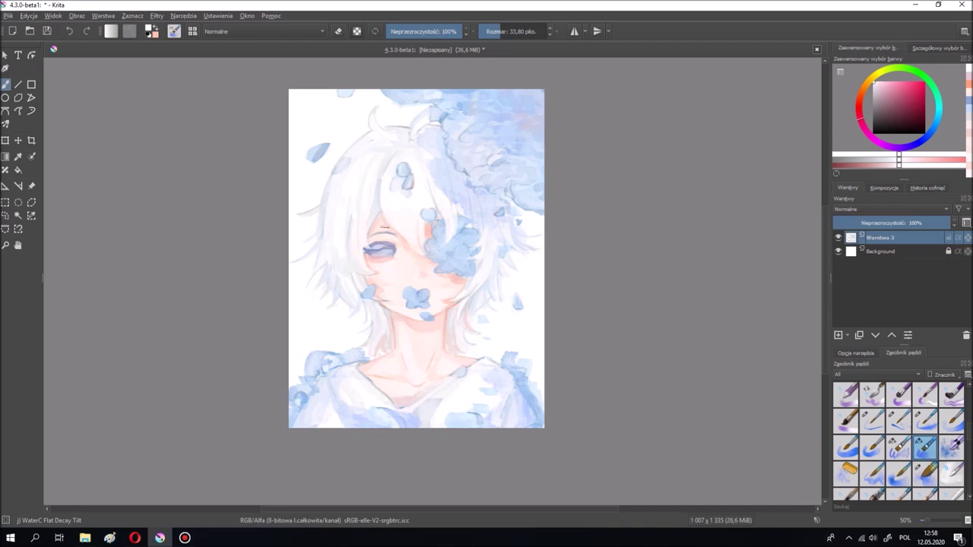
key(ctrl+j)
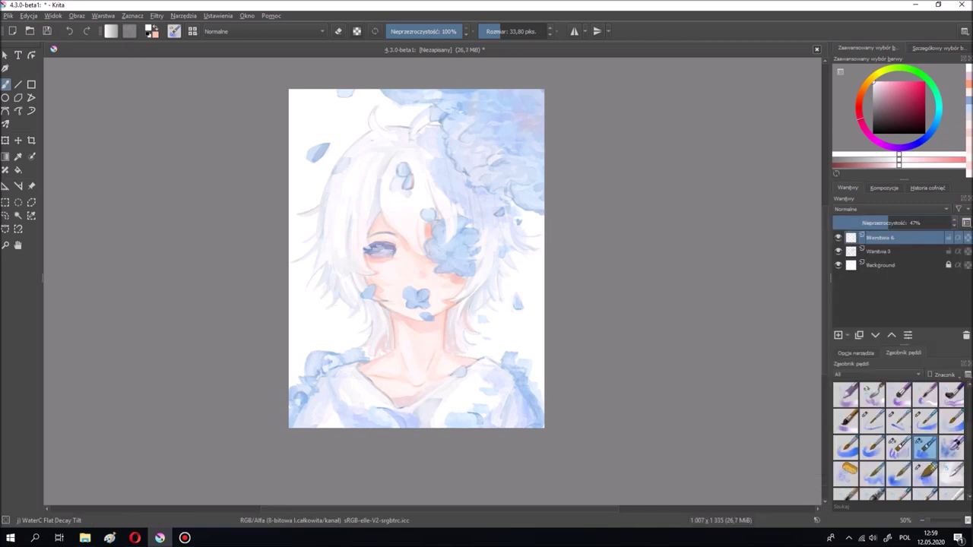
key(ctrl+e)
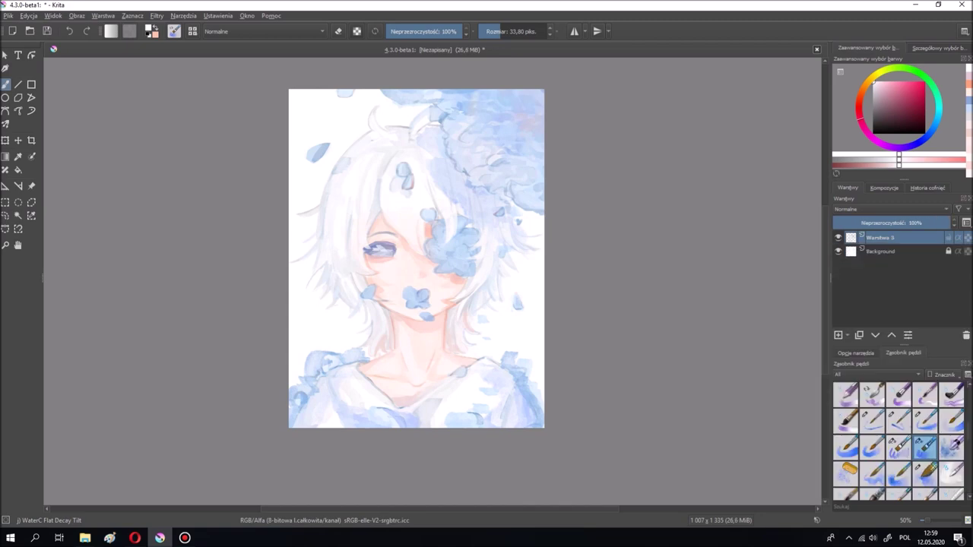
- Pick a salmon skin tone, enlarge the brush to about 101 px, and choose WaterC Spread-Pattern
ctrl+click(414, 342)
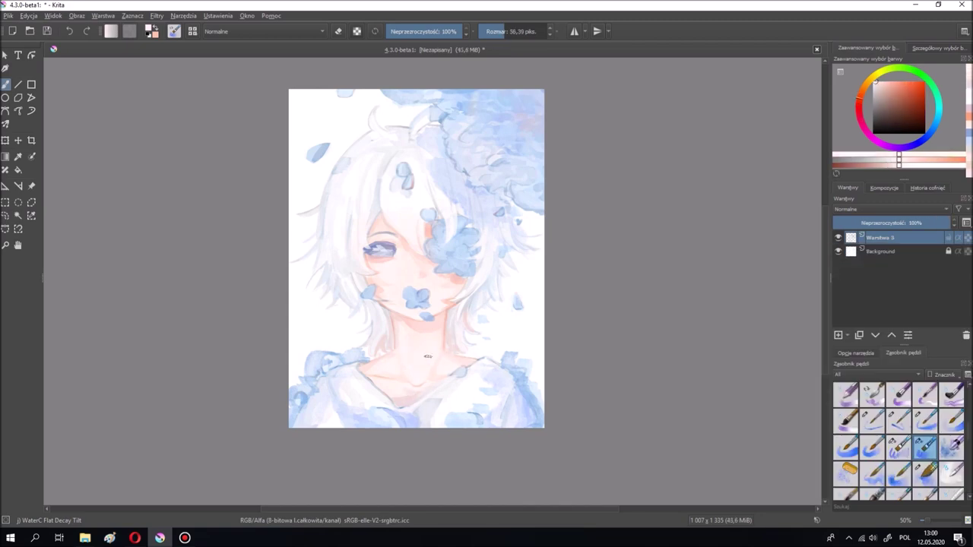
drag(403, 331, 419, 331)
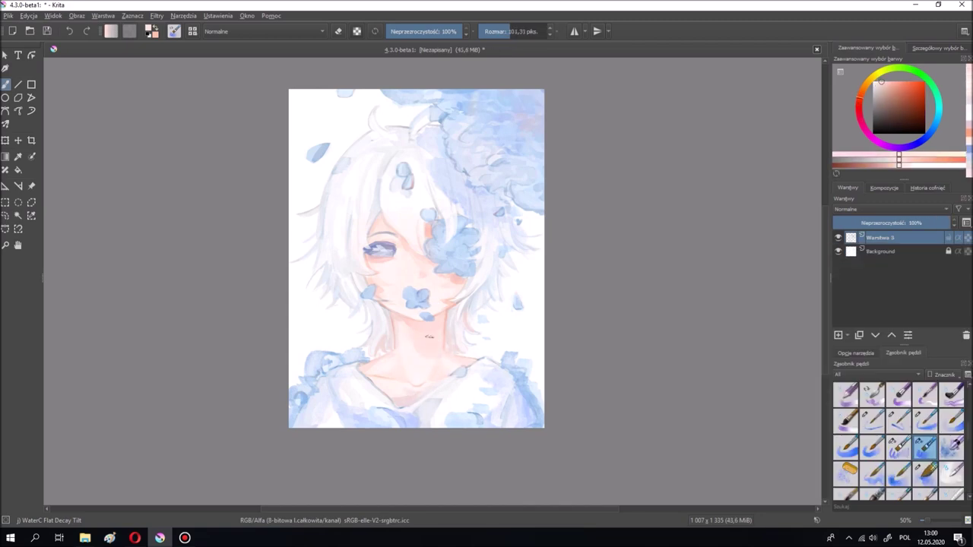
key(slash)
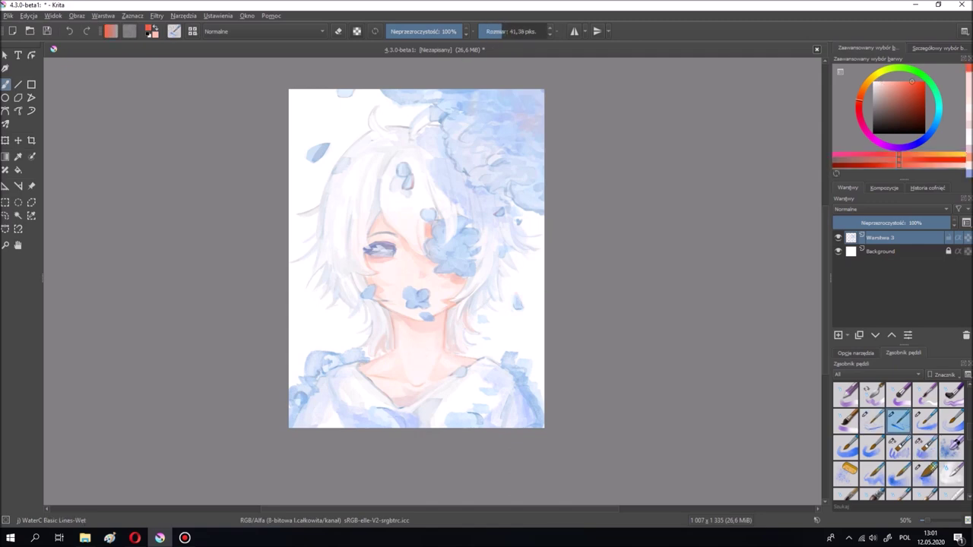
ctrl+click(439, 326)
key(plus)
key(minus)
ctrl+click(403, 297)
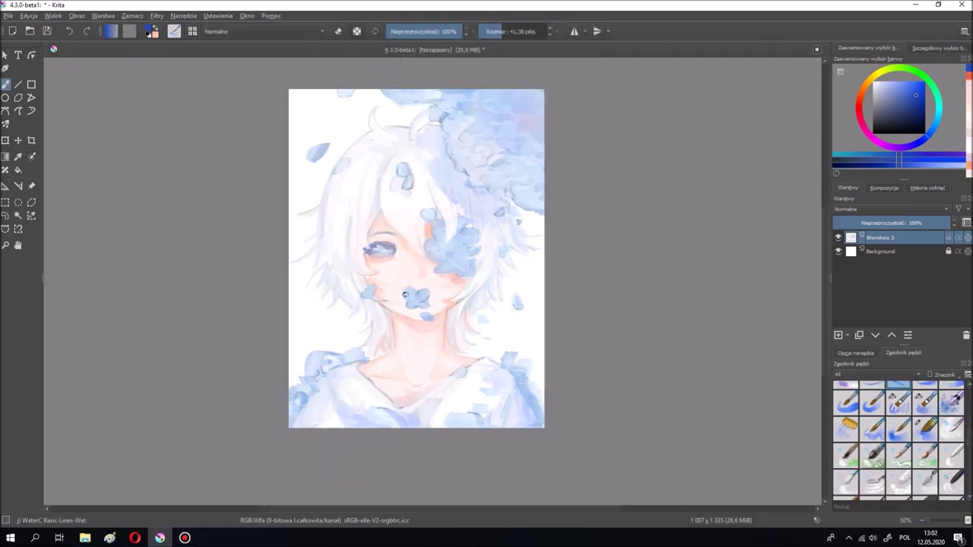
key(slash)
- Dab pale blue texture onto the hair, undo one dab, and sample peach and cheek pink
ctrl+click(460, 231)
click(404, 178)
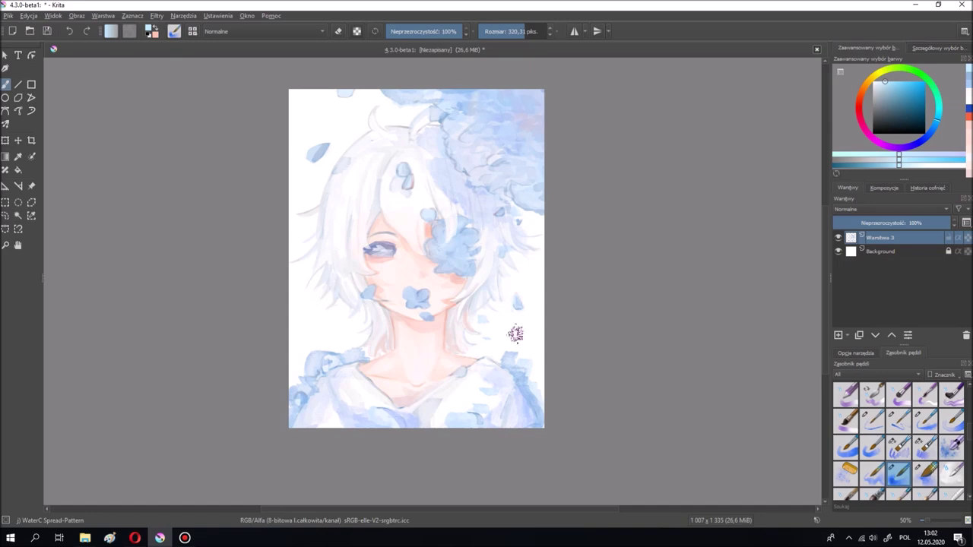
key(bracketleft)
key(ctrl+z)
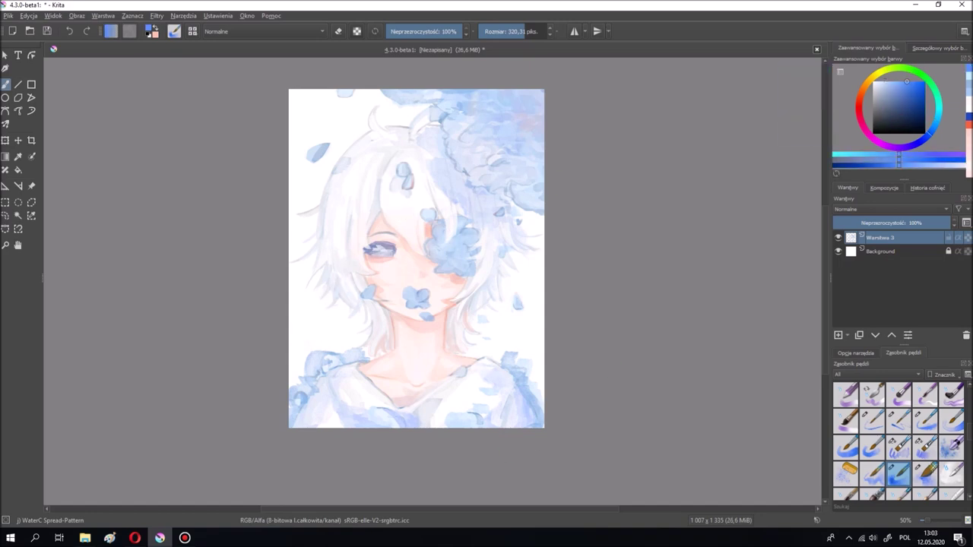
key(e)
key(e)
ctrl+click(484, 176)
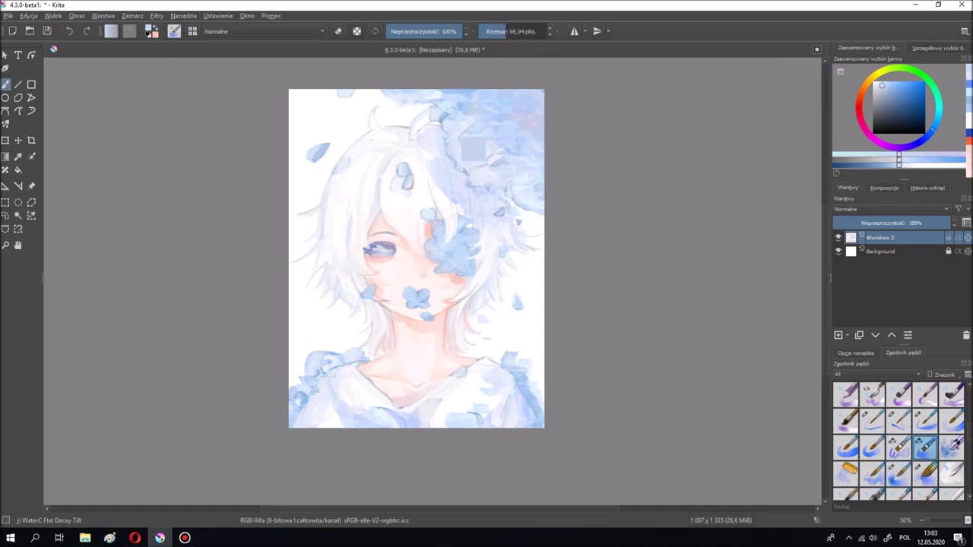
ctrl+click(453, 183)
ctrl+click(452, 227)
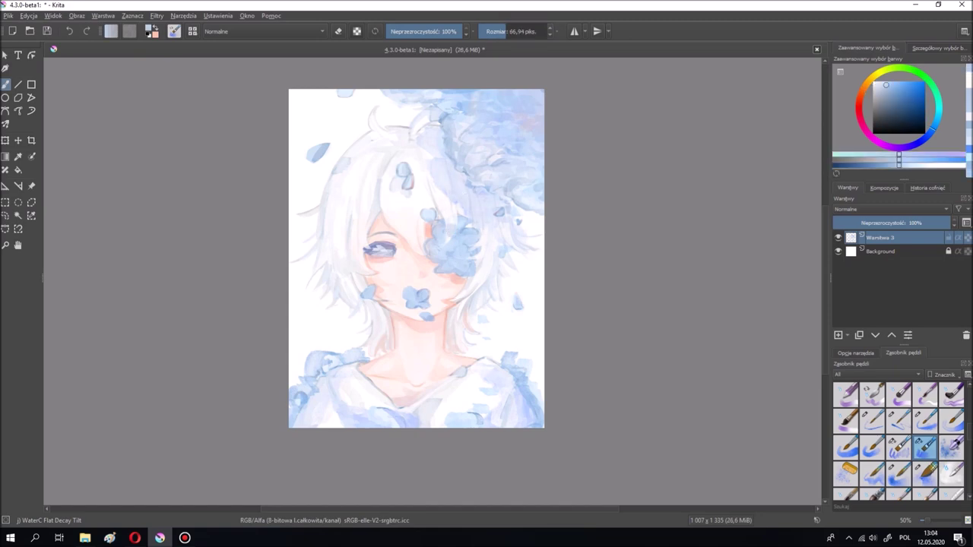
- Paint a faint pink wash at the top-right corner on a new tinting layer
ctrl+click(375, 360)
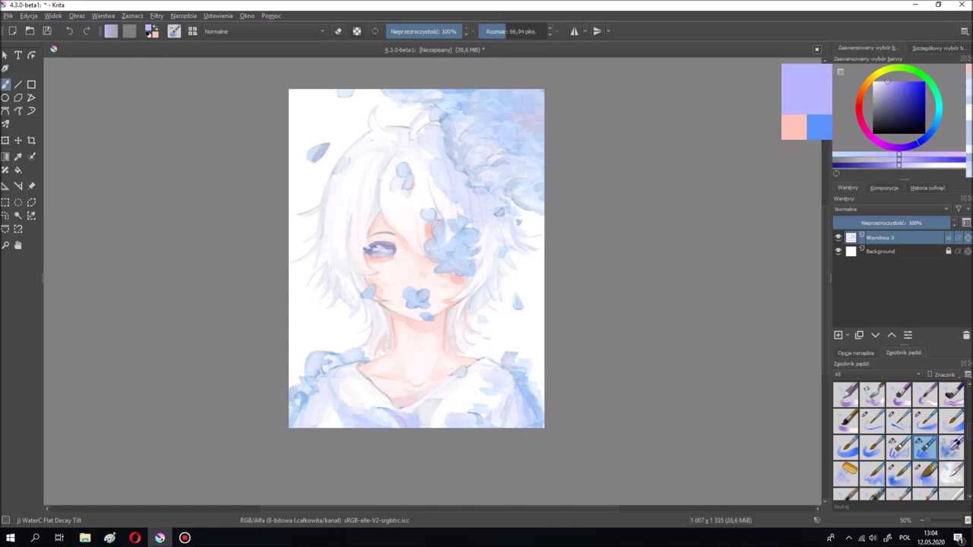
key(Insert)
ctrl+click(495, 276)
drag(528, 95, 524, 151)
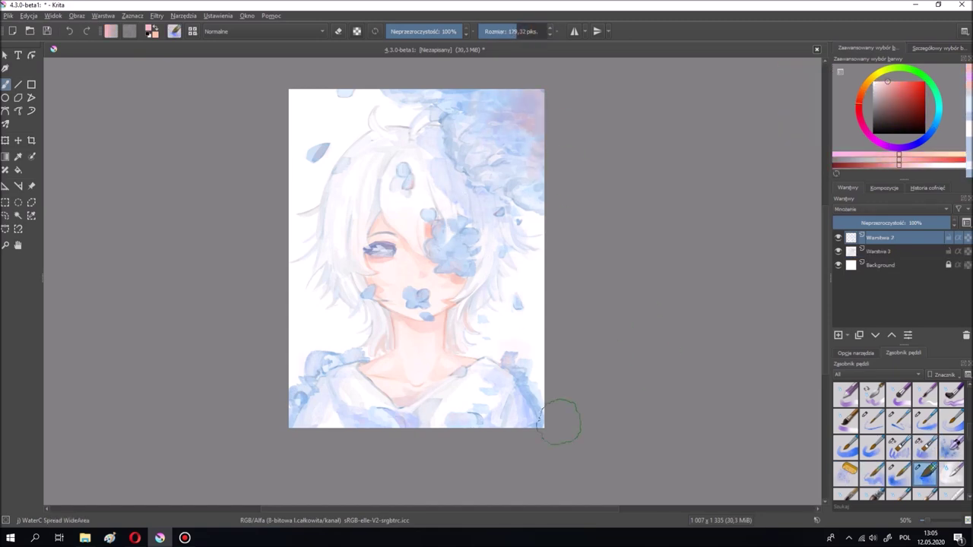
- Brush a saturated pink-purple tint over the right eye area on a Multiply layer
click(903, 81)
drag(472, 262, 481, 200)
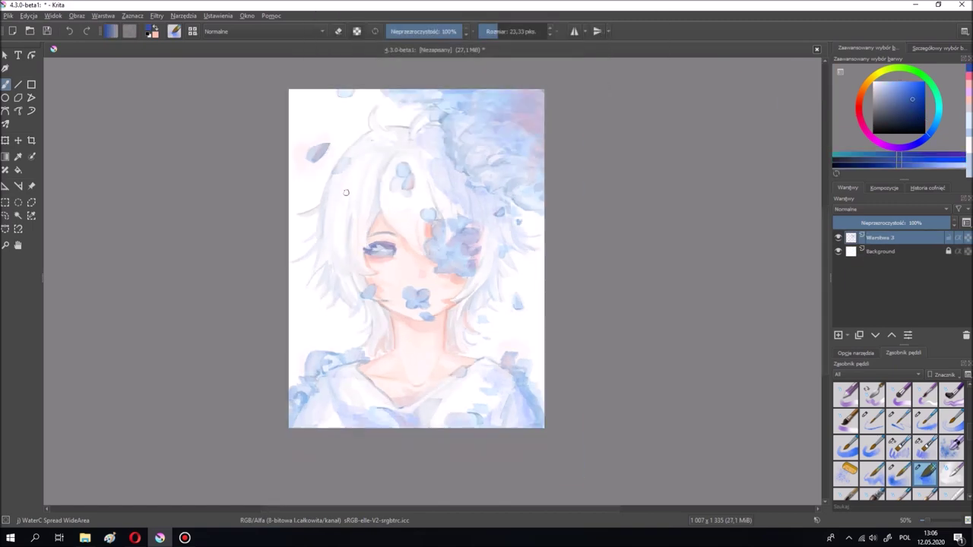
key(minus)
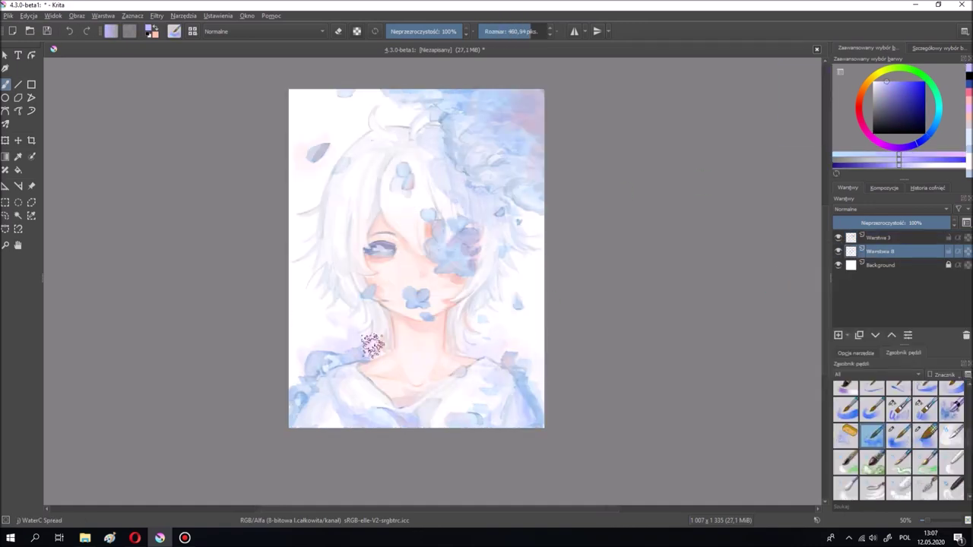
click(890, 208)
click(874, 228)
- Select the figure's shape, invert it, and erase the tint outside with Eraser Soft
ctrl+click(850, 251)
click(132, 15)
click(152, 65)
click(898, 392)
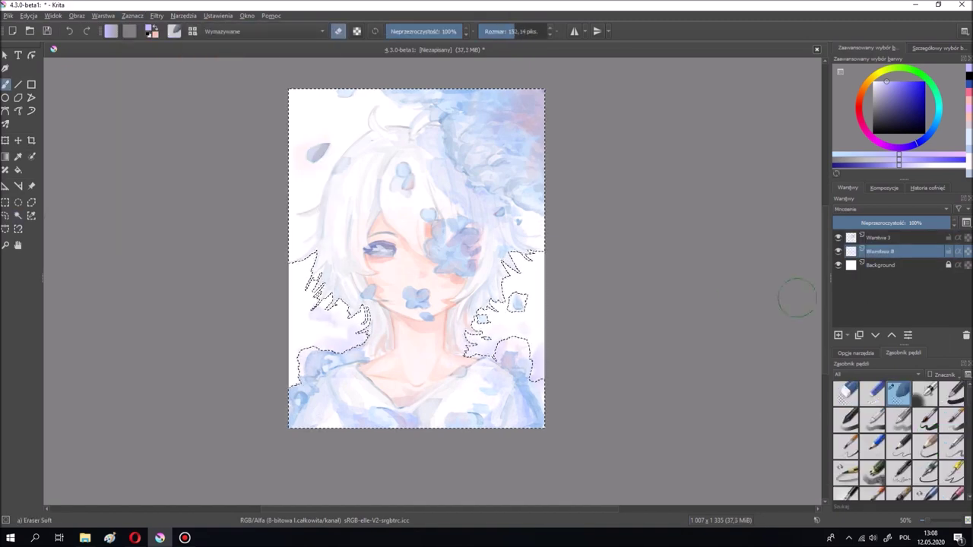
click(6, 202)
key(ctrl+shift+a)
- Make Warstwa 3 the active layer and review the whole painting
click(879, 237)
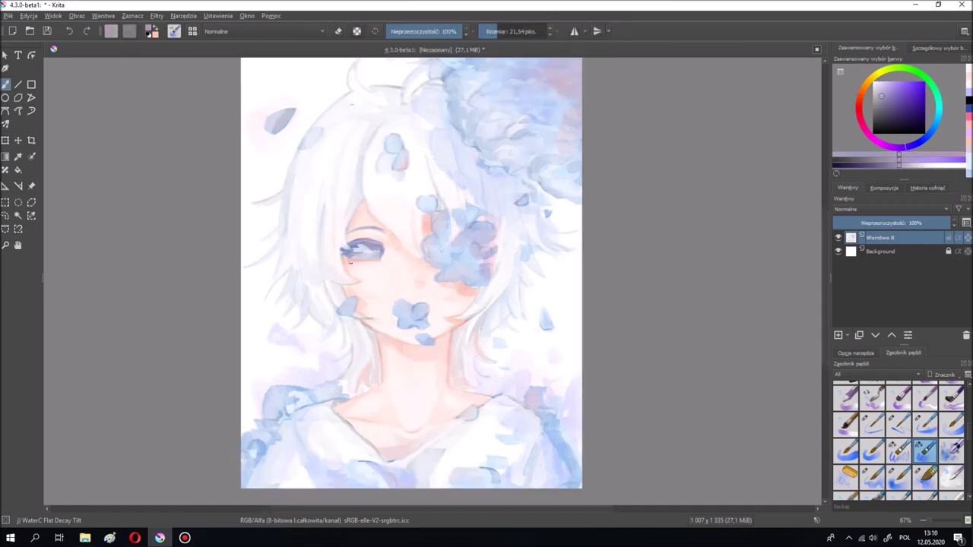
key(minus)
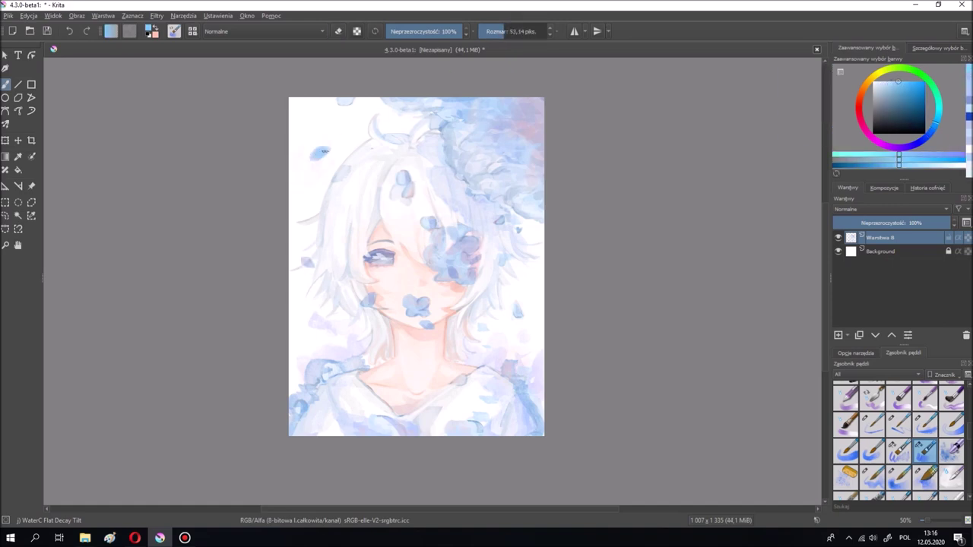
key(ctrl+b)
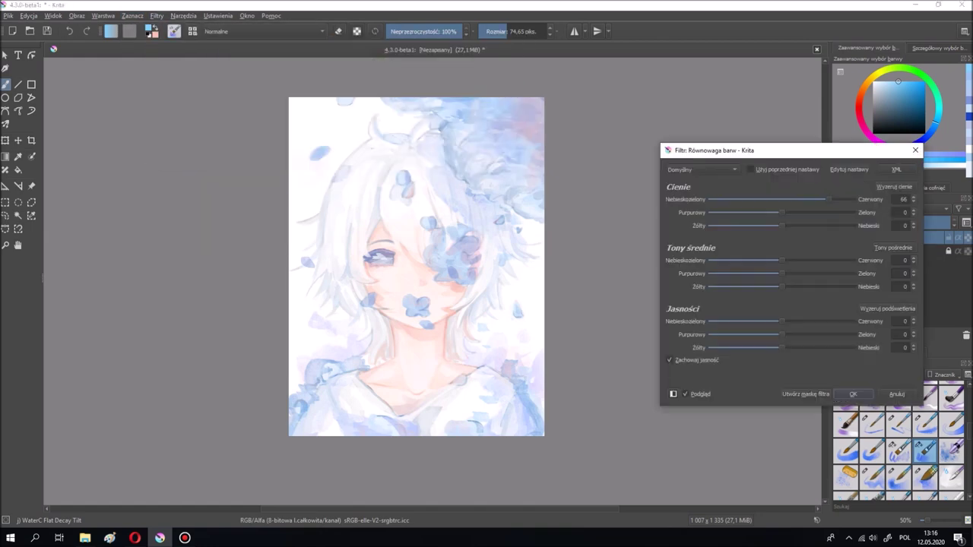
- Apply Color Balance with midtones +20 toward red and highlights −7
click(810, 324)
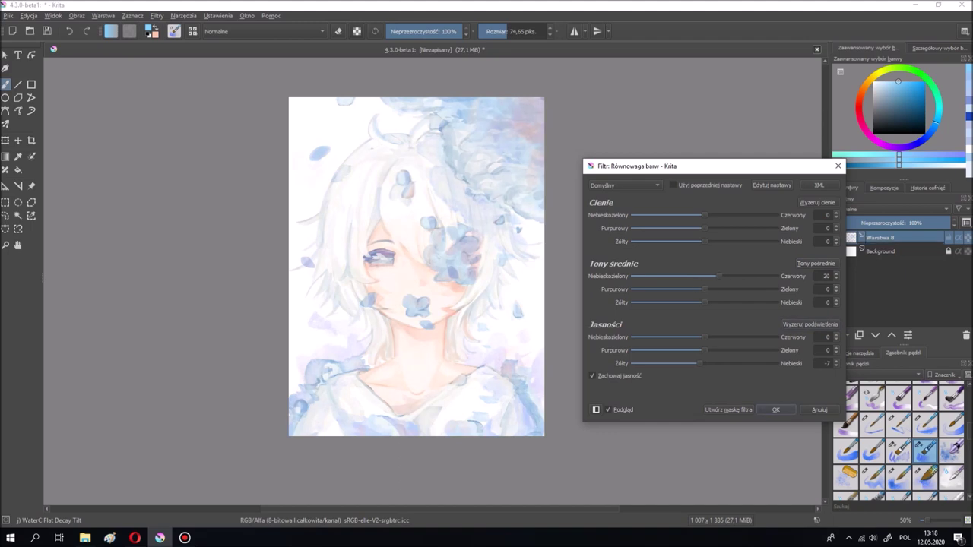
key(Return)
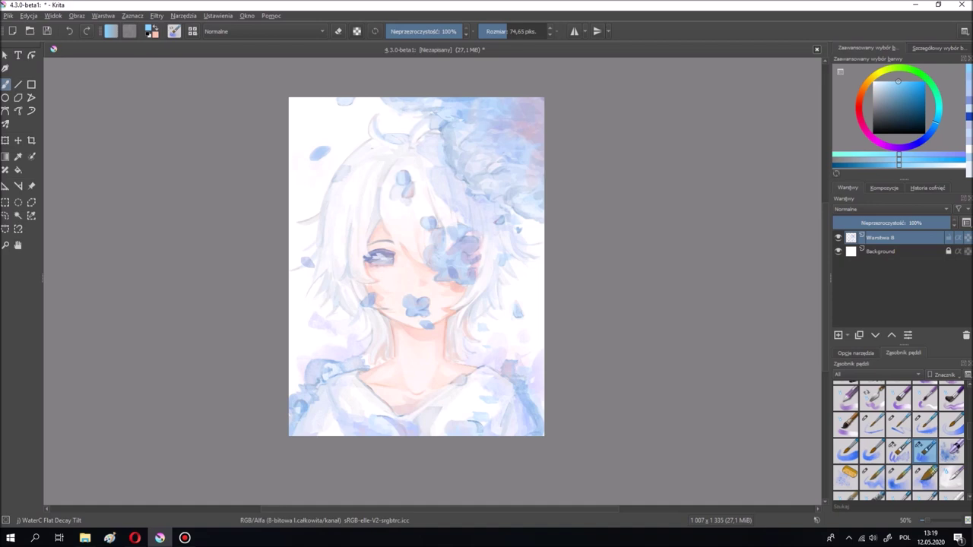
- Apply an adjustment filter and Curves tone adjustments to the painting
click(156, 15)
click(426, 119)
key(Return)
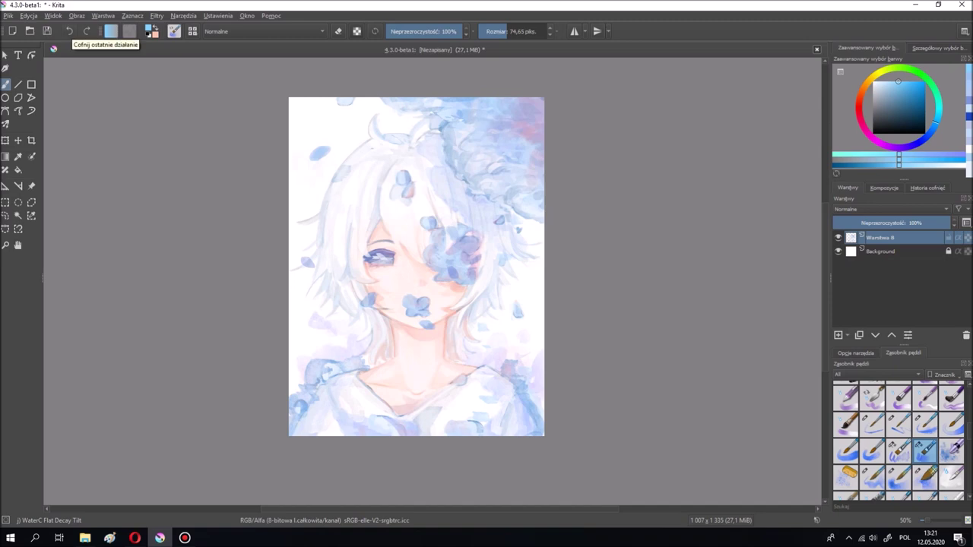
click(156, 15)
click(522, 71)
drag(610, 225, 609, 256)
key(Return)
key(ctrl+m)
key(Return)
- Blend pink and light-blue touches with blur and flat watercolour brushes, then duplicate the layer
key(1)
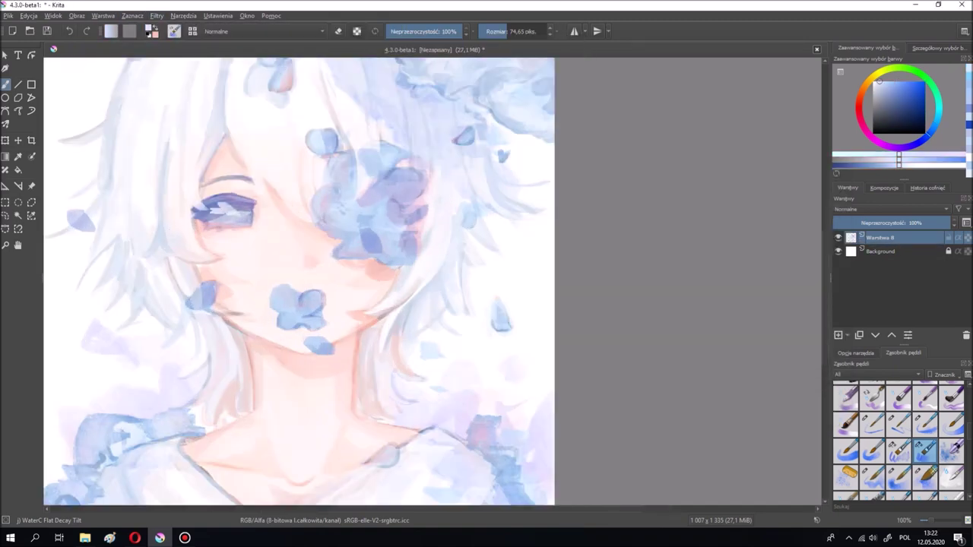
key(minus)
key(minus)
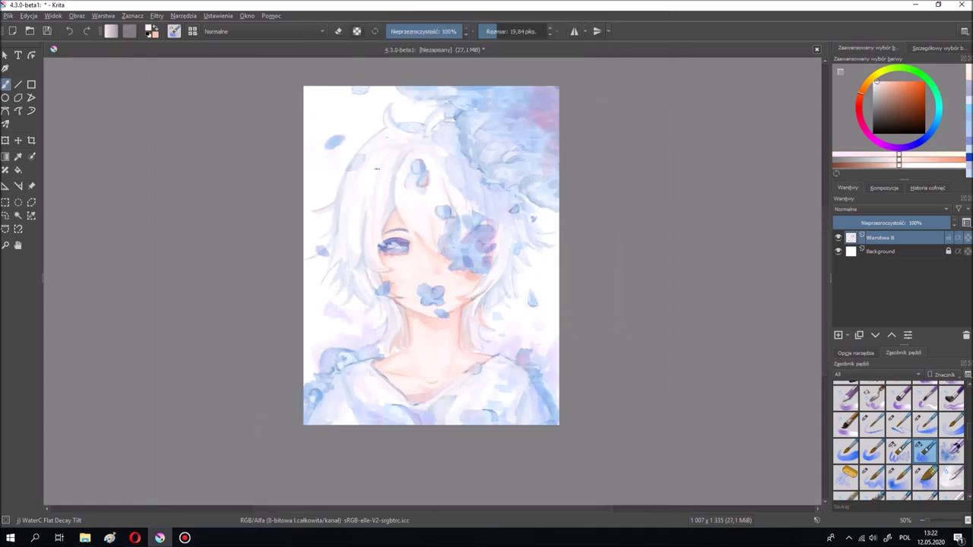
ctrl+click(492, 267)
drag(502, 228, 528, 226)
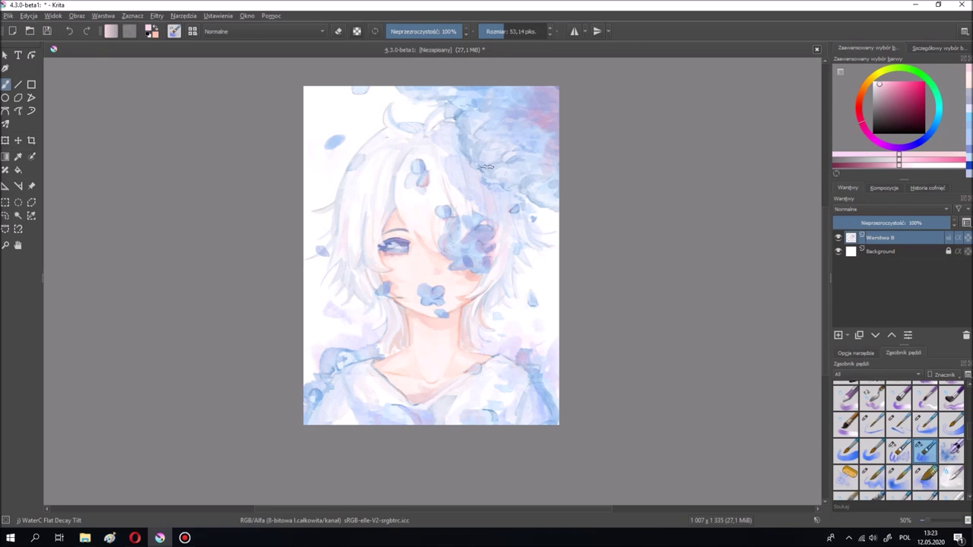
key(slash)
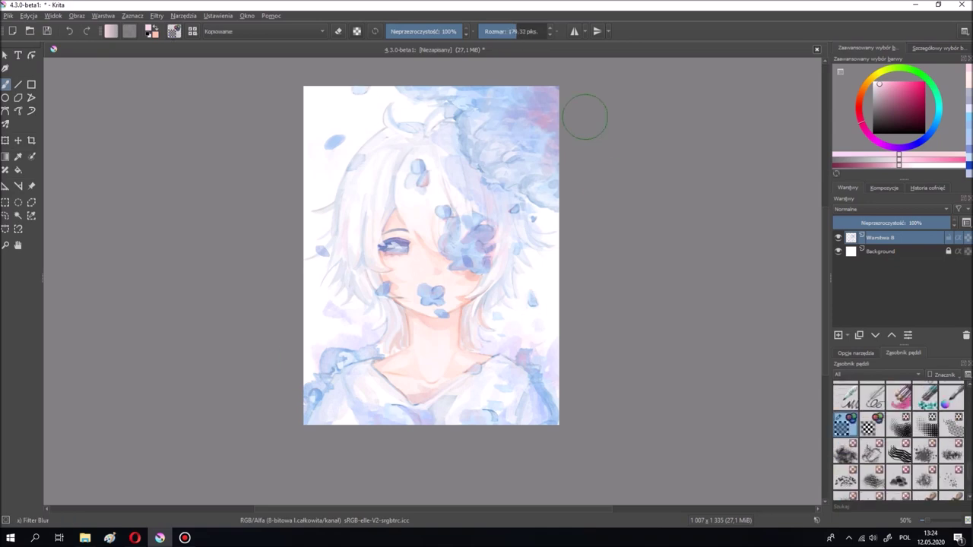
key(bracketright)
key(bracketright)
key(slash)
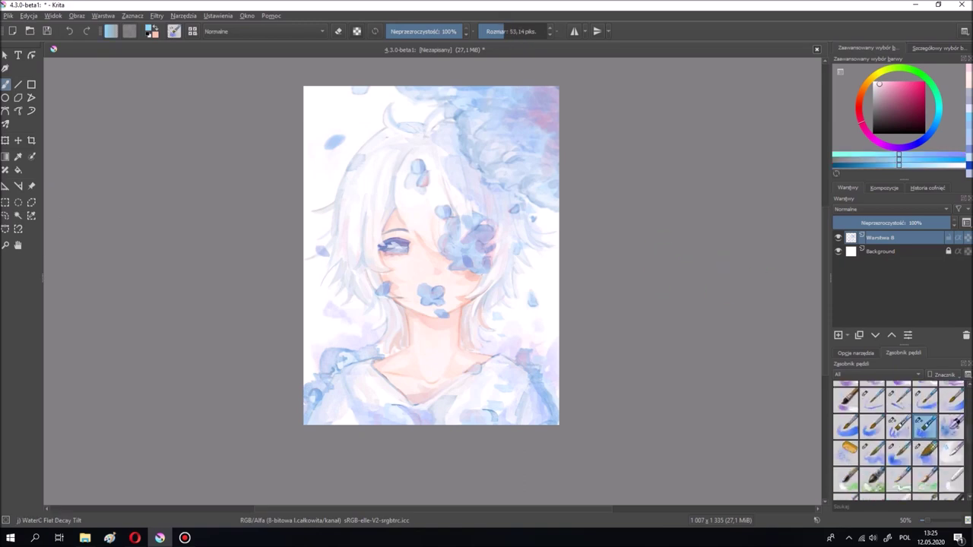
ctrl+click(427, 162)
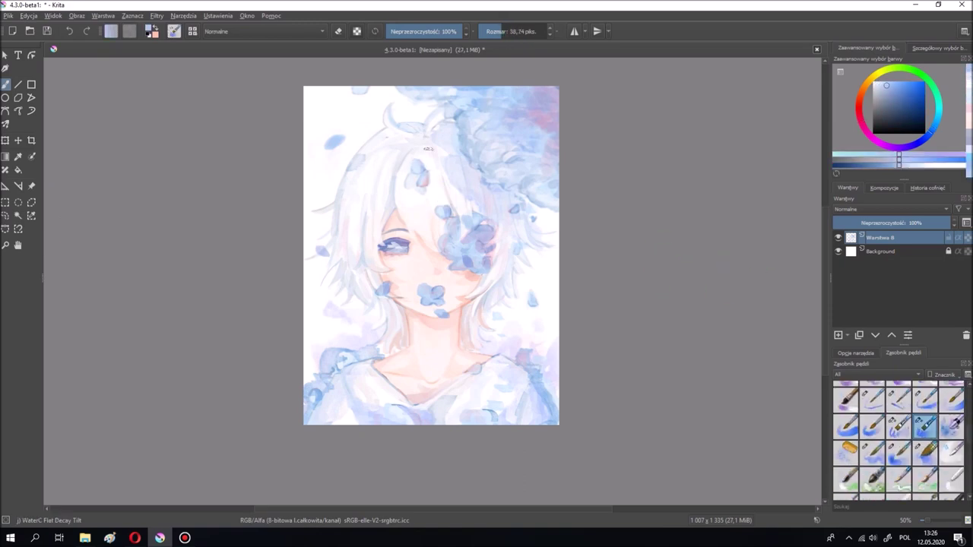
key(ctrl+j)
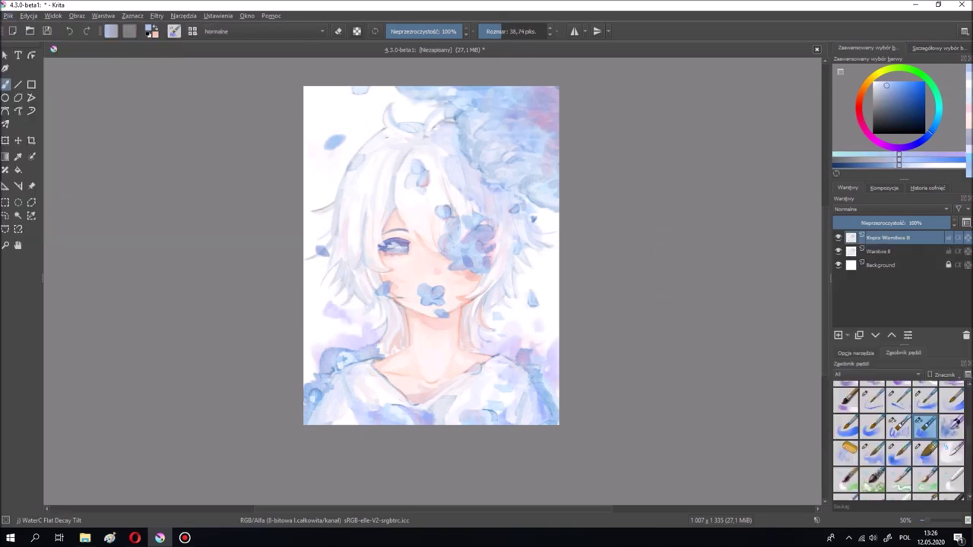